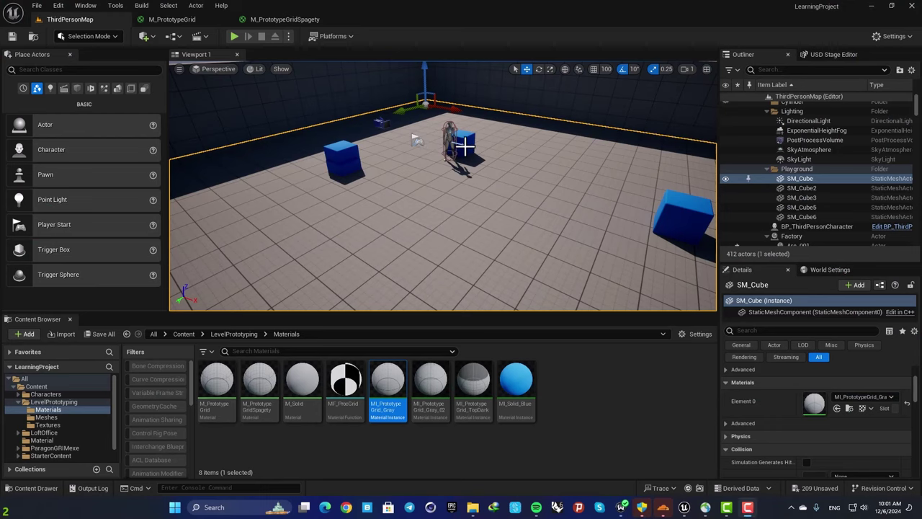
- Compare the material graphs of M_PrototypeGridSpagety and M_PrototypeGrid, looking at how their nodes are arranged
{"action": "left_click", "coordinate": [272, 23]}
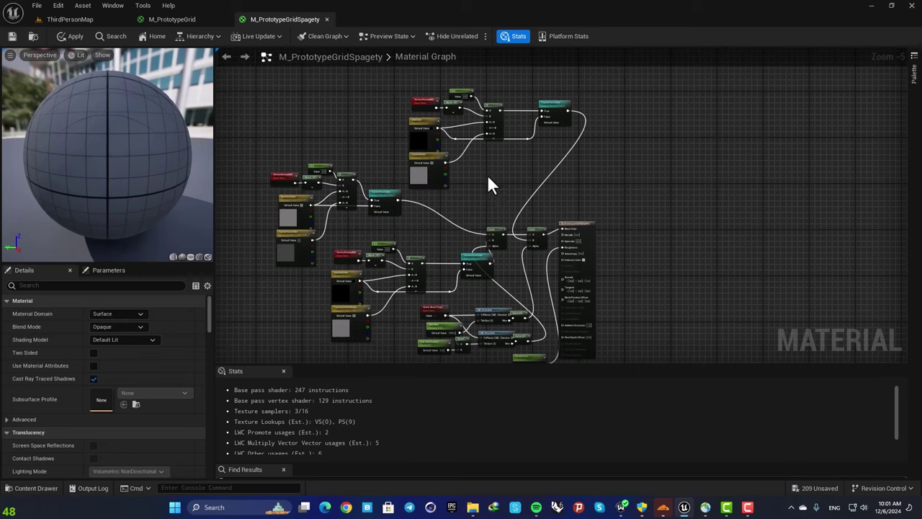
{"action": "right_click_drag", "start_coordinate": [487, 191], "coordinate": [484, 127]}
{"action": "left_click", "coordinate": [203, 20]}
{"action": "scroll", "coordinate": [503, 238], "scroll_direction": "down", "scroll_amount": 3}
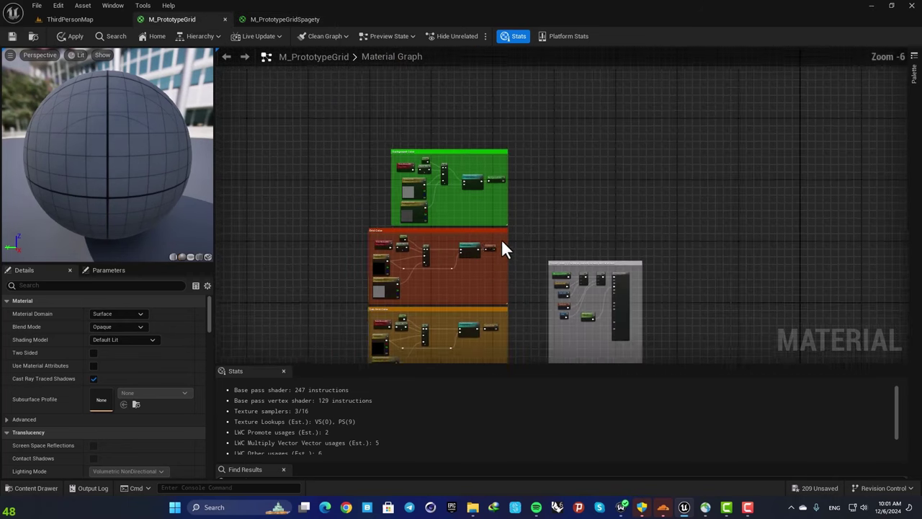
{"action": "right_click_drag", "start_coordinate": [502, 242], "coordinate": [484, 158]}
{"action": "left_click", "coordinate": [237, 20]}
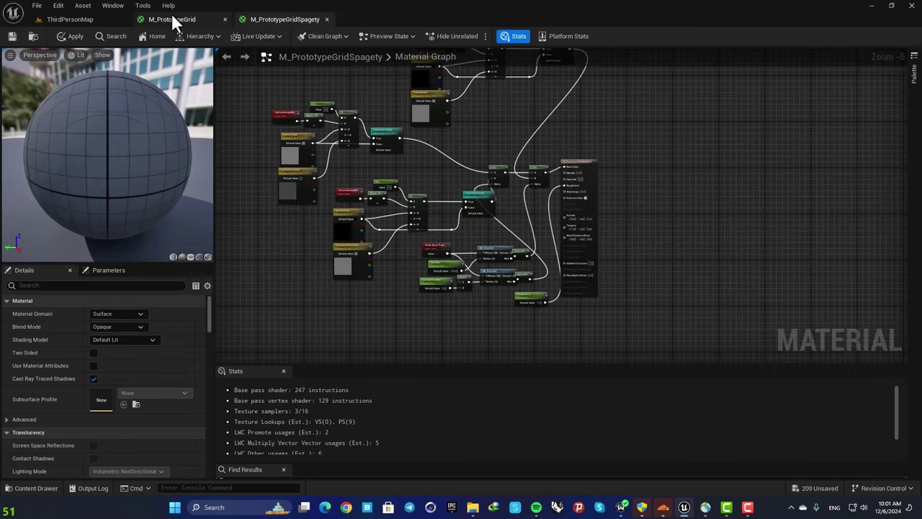
- Select the uppermost node group in the M_PrototypeGridSpagety graph and examine the wires leading to the material output
{"action": "right_click_drag", "start_coordinate": [512, 141], "coordinate": [497, 246]}
{"action": "scroll", "coordinate": [496, 245], "scroll_direction": "up", "scroll_amount": 1}
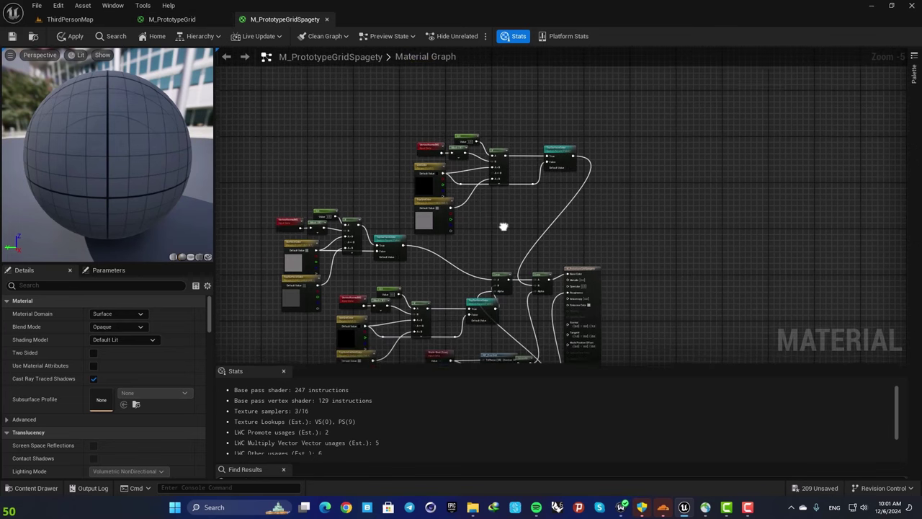
{"action": "left_click_drag", "start_coordinate": [387, 91], "coordinate": [609, 232]}
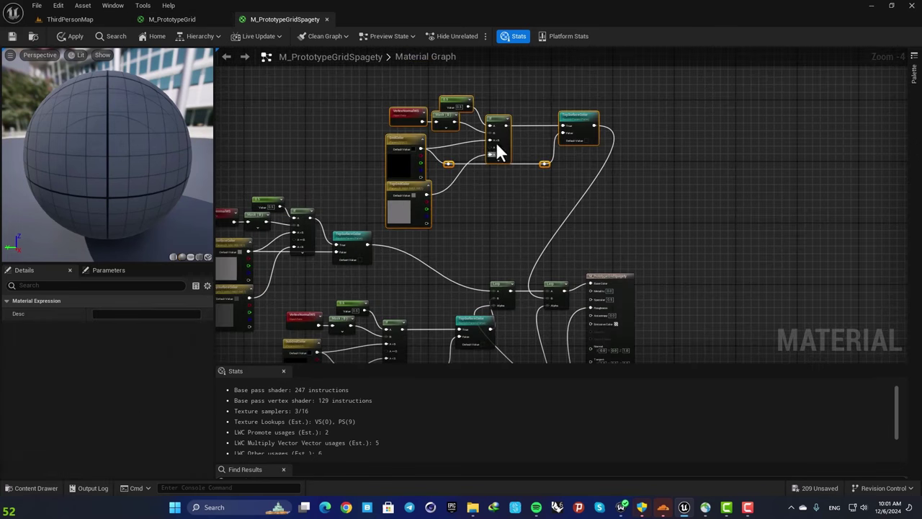
{"action": "right_click_drag", "start_coordinate": [515, 213], "coordinate": [532, 134]}
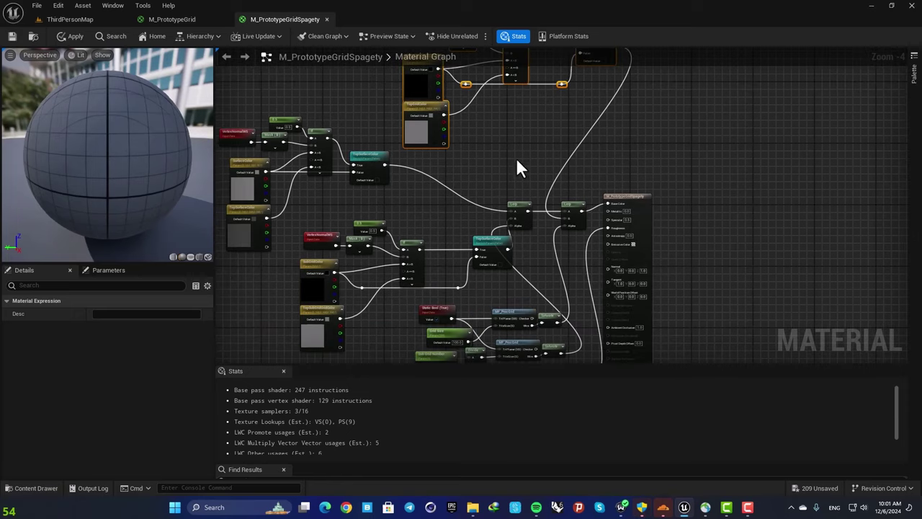
- Look over the commented M_PrototypeGrid graph, and inspect the grid on the floor of ThirdPersonMap
{"action": "left_click", "coordinate": [190, 19]}
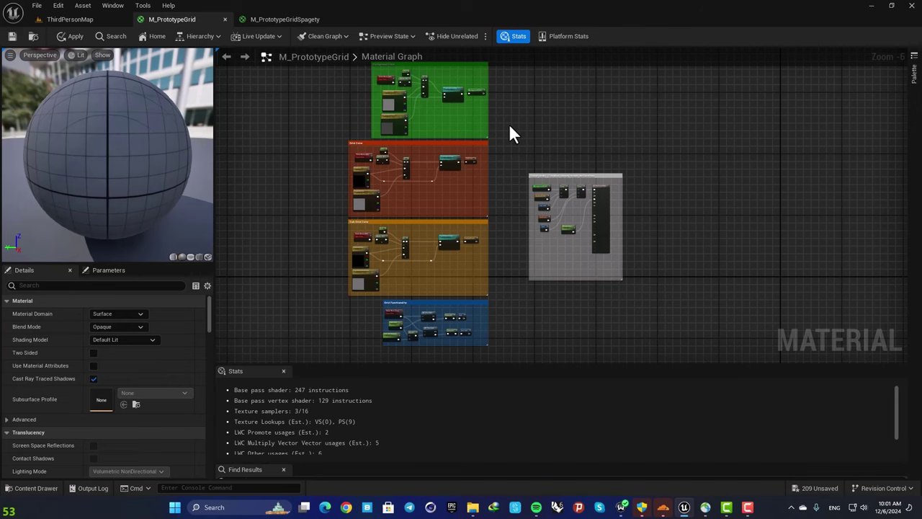
{"action": "scroll", "coordinate": [508, 120], "scroll_direction": "up", "scroll_amount": 2}
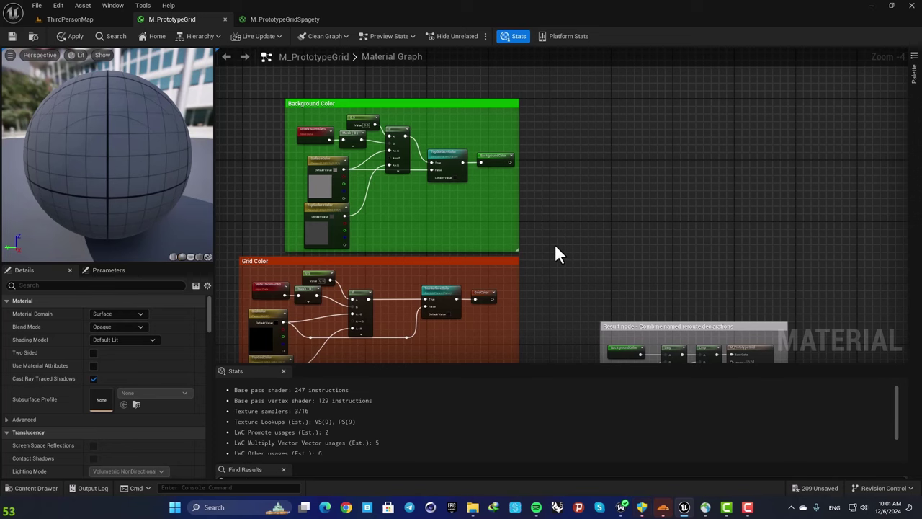
{"action": "left_click", "coordinate": [75, 20]}
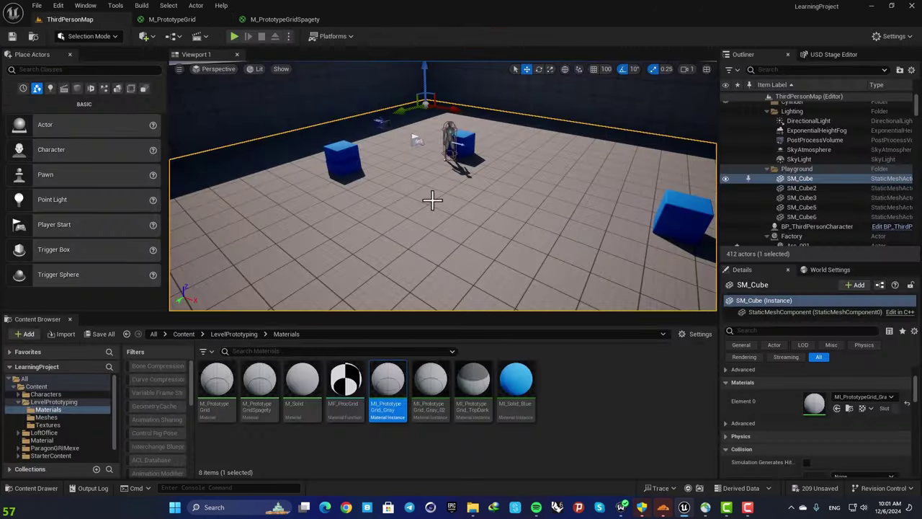
{"action": "mouse_move", "coordinate": [467, 217]}
{"action": "right_mouse_down"}
{"action": "mouse_move", "coordinate": [497, 172]}
{"action": "mouse_move", "coordinate": [476, 212]}
{"action": "right_mouse_up"}
{"action": "right_click_drag", "start_coordinate": [436, 258], "coordinate": [437, 272]}
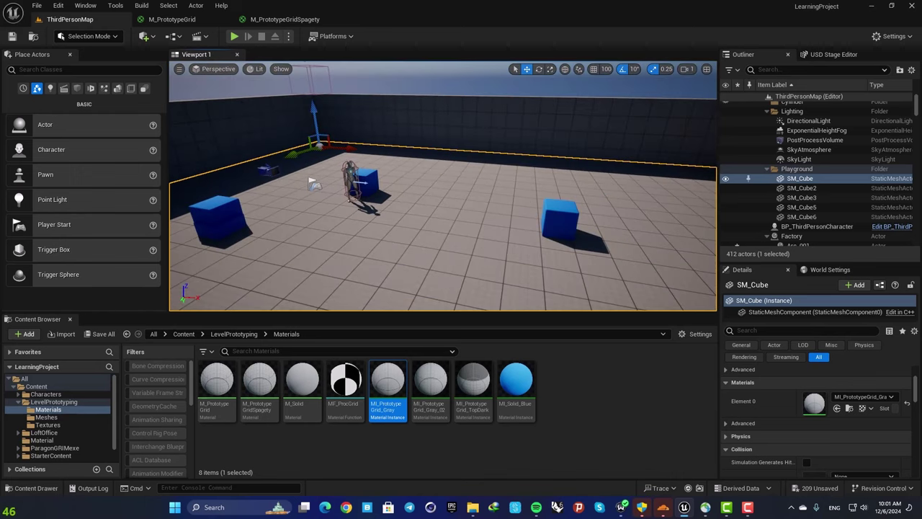
{"action": "right_click_drag", "start_coordinate": [469, 210], "coordinate": [406, 254]}
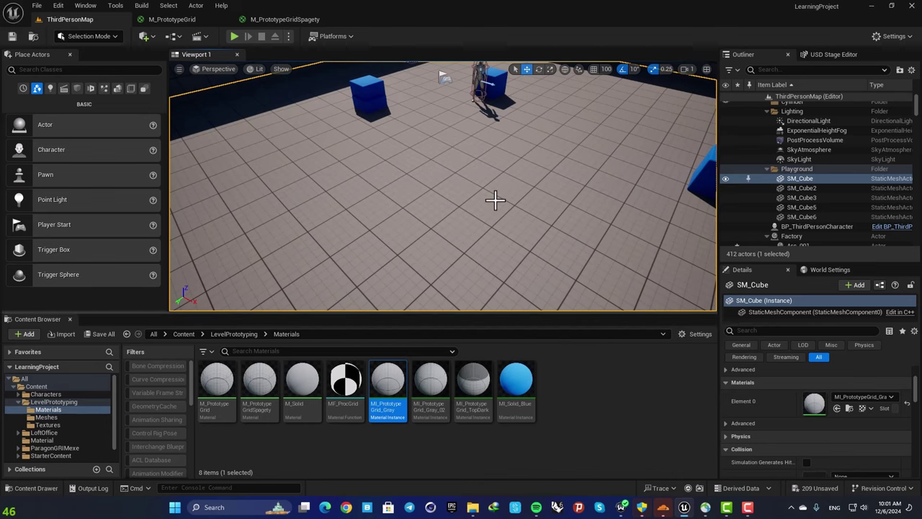
- Open the MI_PrototypeGrid_Gray material instance and, from it, its parent material M_PrototypeGrid to view the whole graph
{"action": "scroll", "coordinate": [496, 199], "scroll_direction": "down", "scroll_amount": 6}
{"action": "scroll", "coordinate": [784, 412], "scroll_direction": "down", "scroll_amount": 4}
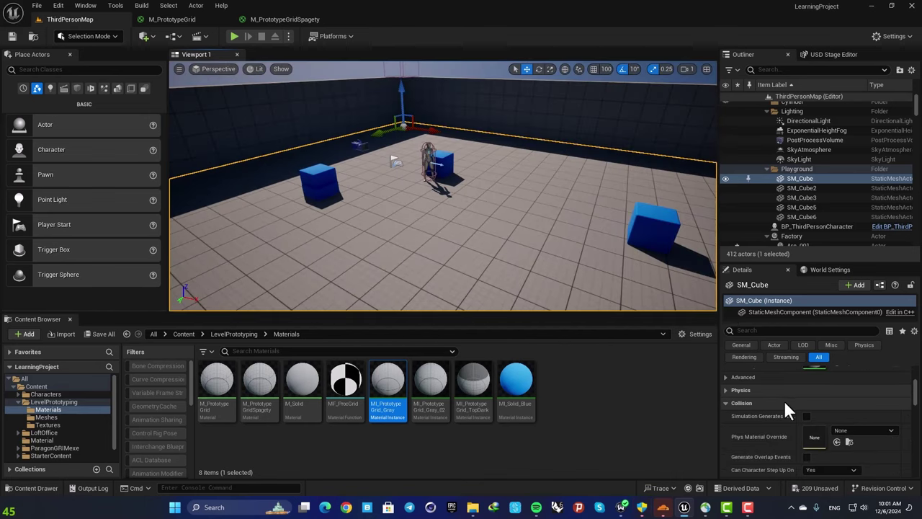
{"action": "scroll", "coordinate": [837, 389], "scroll_direction": "up", "scroll_amount": 3}
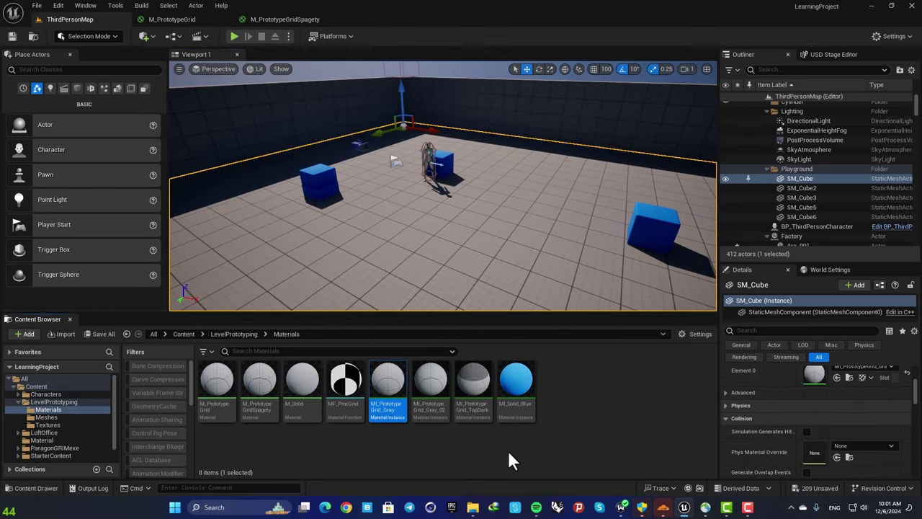
{"action": "double_click", "coordinate": [392, 389]}
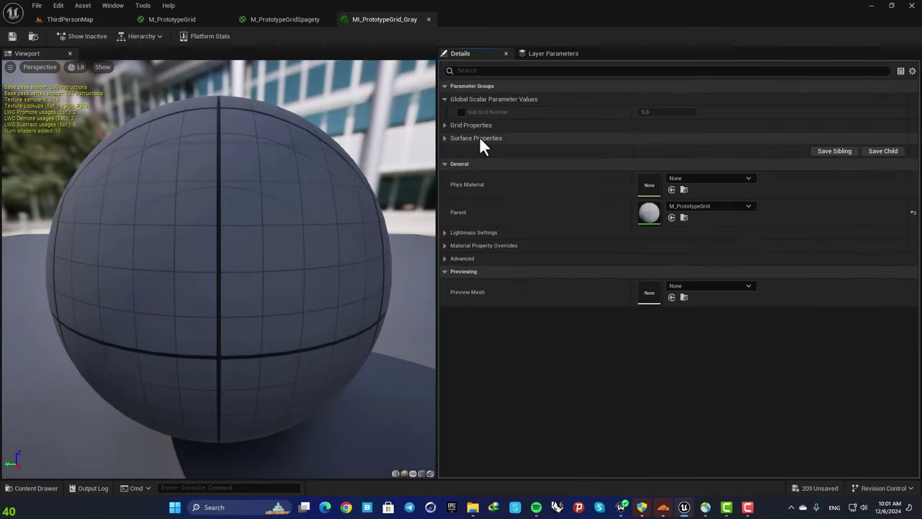
{"action": "double_click", "coordinate": [662, 211]}
{"action": "scroll", "coordinate": [559, 207], "scroll_direction": "down", "scroll_amount": 4}
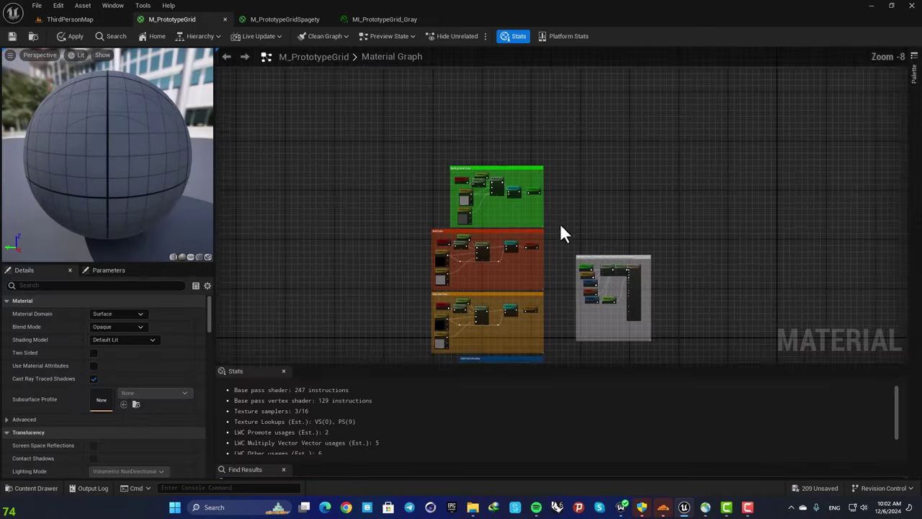
{"action": "right_click_drag", "start_coordinate": [559, 223], "coordinate": [485, 142]}
{"action": "scroll", "coordinate": [486, 142], "scroll_direction": "up", "scroll_amount": 4}
{"action": "scroll", "coordinate": [473, 210], "scroll_direction": "down", "scroll_amount": 3}
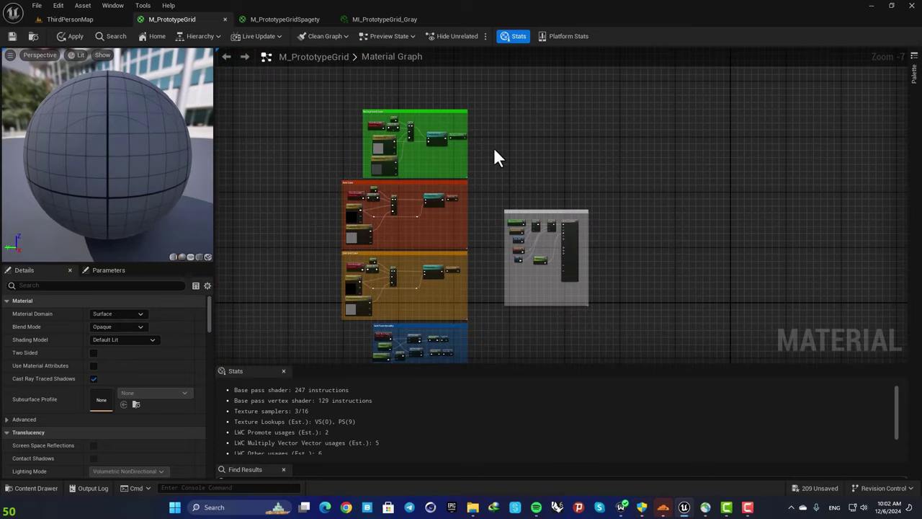
- Return to the M_PrototypeGridSpagety graph and examine the long wires between its node groups and the output
{"action": "left_click", "coordinate": [281, 20]}
{"action": "scroll", "coordinate": [495, 165], "scroll_direction": "down", "scroll_amount": 2}
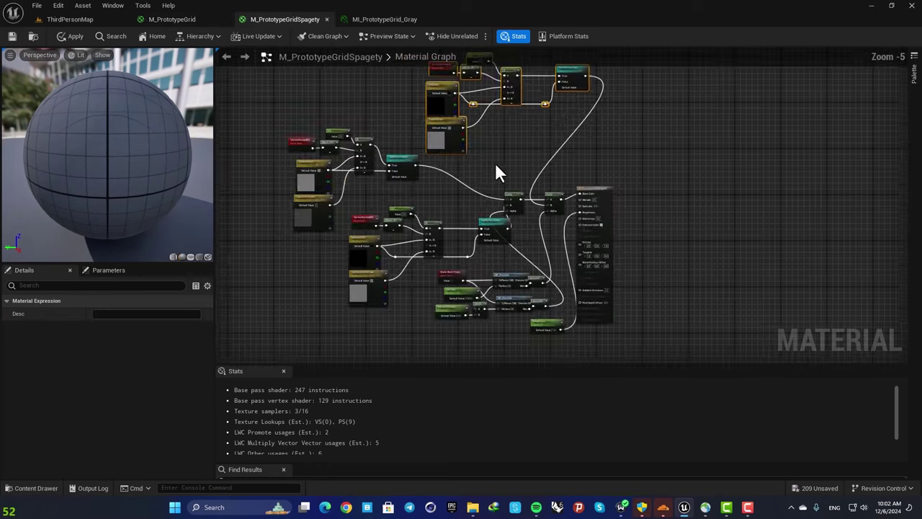
{"action": "scroll", "coordinate": [494, 167], "scroll_direction": "down", "scroll_amount": 2}
{"action": "scroll", "coordinate": [495, 167], "scroll_direction": "up", "scroll_amount": 3}
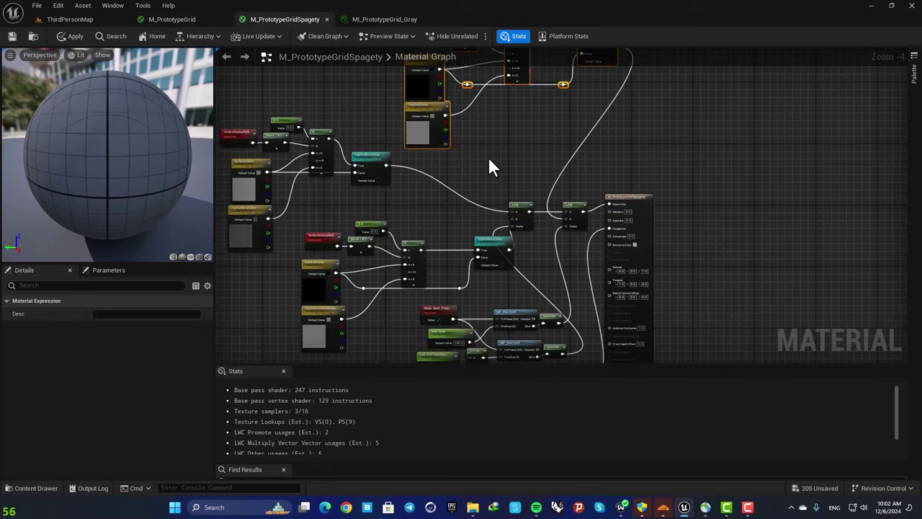
{"action": "right_click_drag", "start_coordinate": [476, 154], "coordinate": [507, 236]}
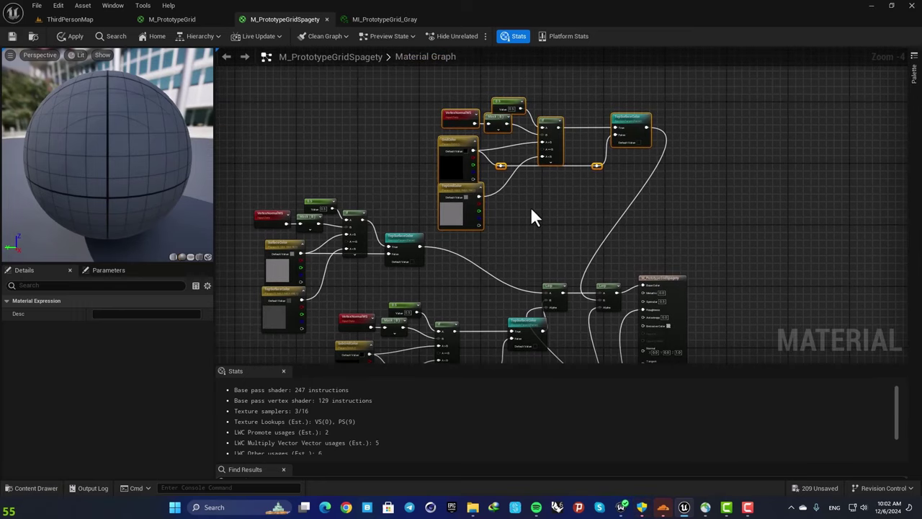
- In M_PrototypeGrid, inspect the Background Color comment group and select its BackgroundColor reroute declaration
{"action": "left_click", "coordinate": [175, 19]}
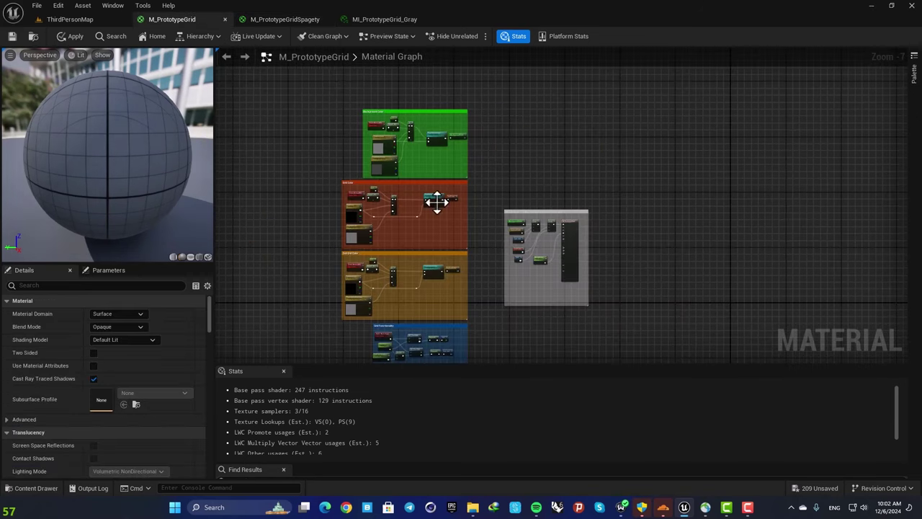
{"action": "scroll", "coordinate": [483, 137], "scroll_direction": "up", "scroll_amount": 3}
{"action": "right_click_drag", "start_coordinate": [461, 136], "coordinate": [593, 206]}
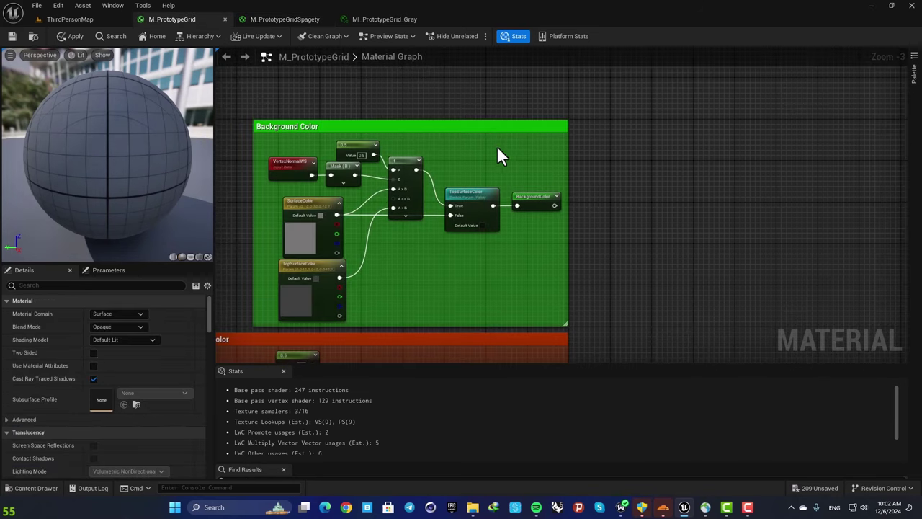
{"action": "scroll", "coordinate": [503, 167], "scroll_direction": "up", "scroll_amount": 2}
{"action": "left_click", "coordinate": [524, 202]}
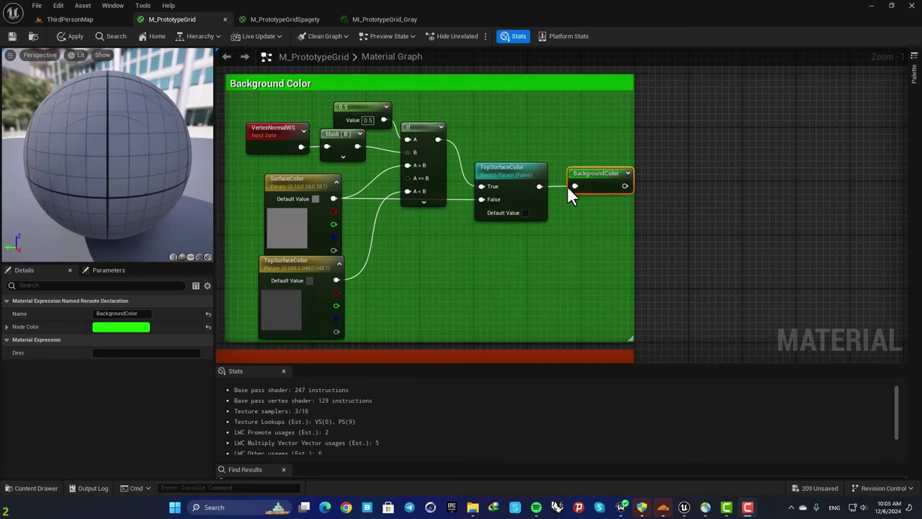
- Select the nodes feeding BackgroundColor to examine its inputs, and reselect the BackgroundColor declaration node
{"action": "right_click_drag", "start_coordinate": [480, 243], "coordinate": [527, 259]}
{"action": "left_click_drag", "start_coordinate": [569, 293], "coordinate": [346, 128]}
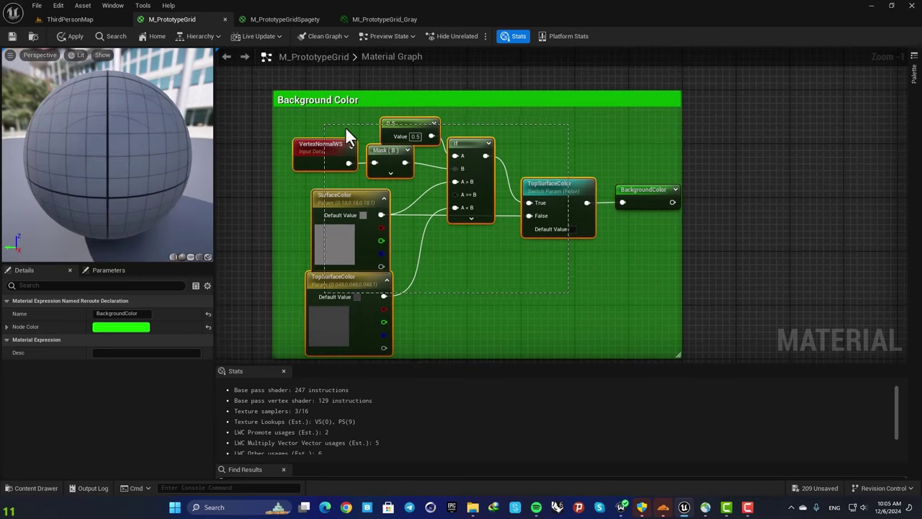
{"action": "right_click_drag", "start_coordinate": [631, 179], "coordinate": [566, 149]}
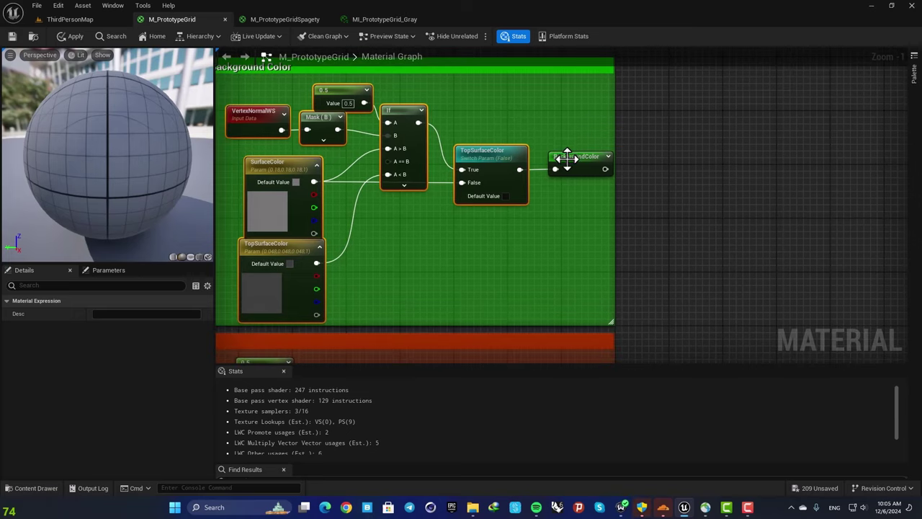
{"action": "left_click", "coordinate": [567, 160]}
- Locate and select the BackgroundColor reroute usage node inside the Result node comment group
{"action": "scroll", "coordinate": [587, 159], "scroll_direction": "down", "scroll_amount": 2}
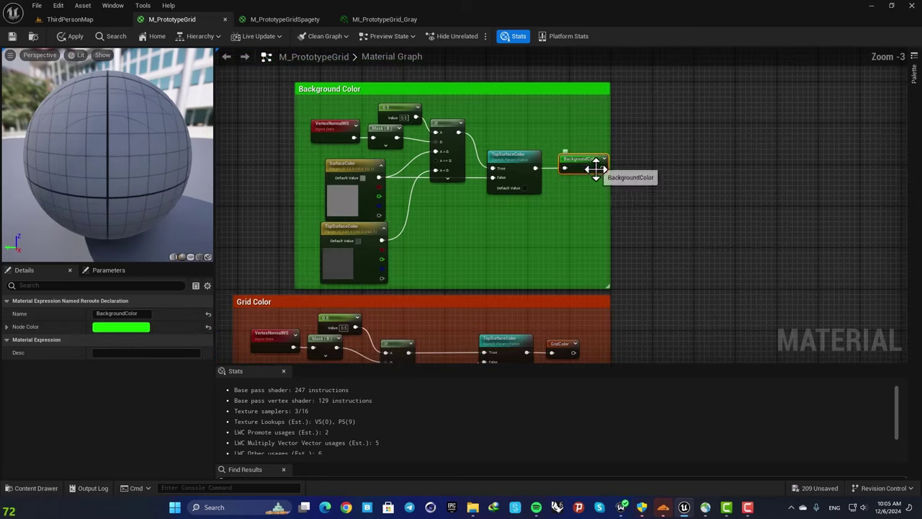
{"action": "scroll", "coordinate": [608, 194], "scroll_direction": "down", "scroll_amount": 3}
{"action": "scroll", "coordinate": [608, 189], "scroll_direction": "up", "scroll_amount": 5}
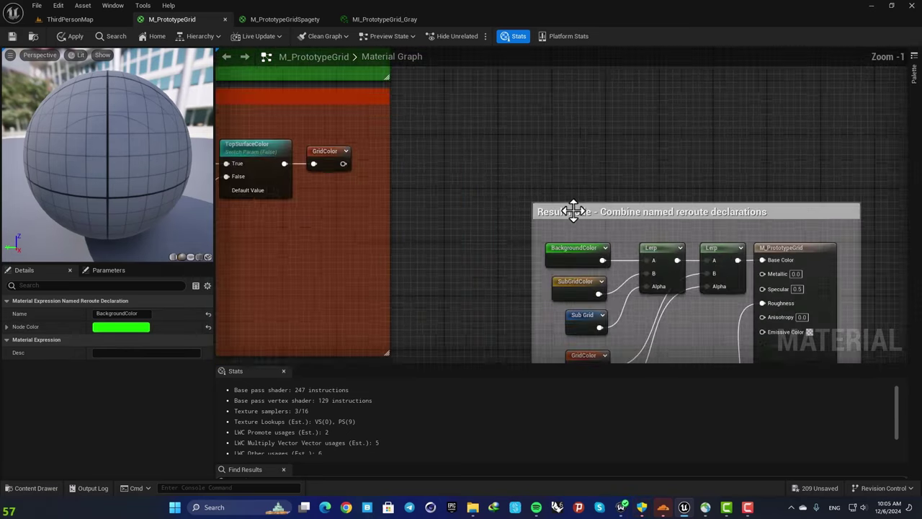
{"action": "scroll", "coordinate": [573, 210], "scroll_direction": "up", "scroll_amount": 1}
{"action": "left_click", "coordinate": [541, 200]}
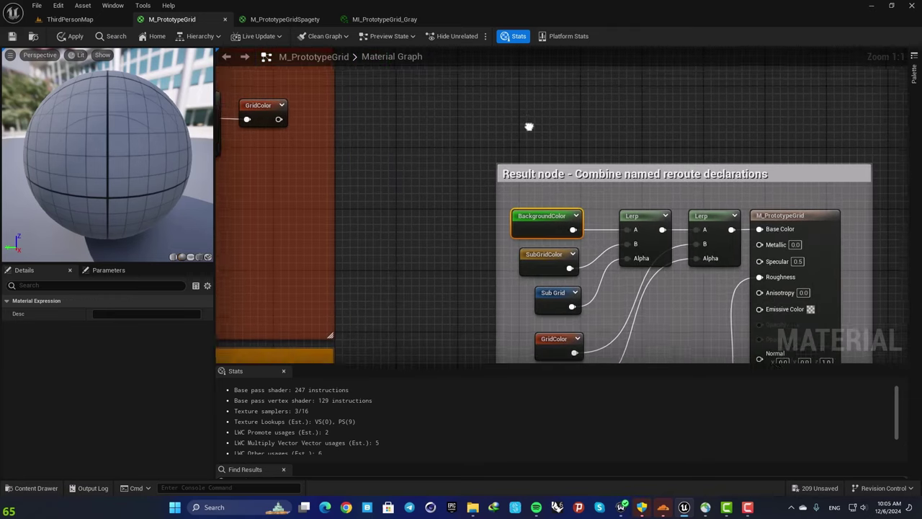
- Go back to the Background Color group and select the BackgroundColor declaration connected to the TopSurfaceColor switch
{"action": "right_click_drag", "start_coordinate": [529, 127], "coordinate": [553, 221]}
{"action": "scroll", "coordinate": [553, 221], "scroll_direction": "down", "scroll_amount": 3}
{"action": "mouse_move", "coordinate": [531, 167]}
{"action": "right_mouse_down"}
{"action": "mouse_move", "coordinate": [551, 247]}
{"action": "mouse_move", "coordinate": [535, 180]}
{"action": "right_mouse_up"}
{"action": "scroll", "coordinate": [551, 246], "scroll_direction": "down", "scroll_amount": 2}
{"action": "scroll", "coordinate": [543, 232], "scroll_direction": "up", "scroll_amount": 1}
{"action": "left_click", "coordinate": [432, 93]}
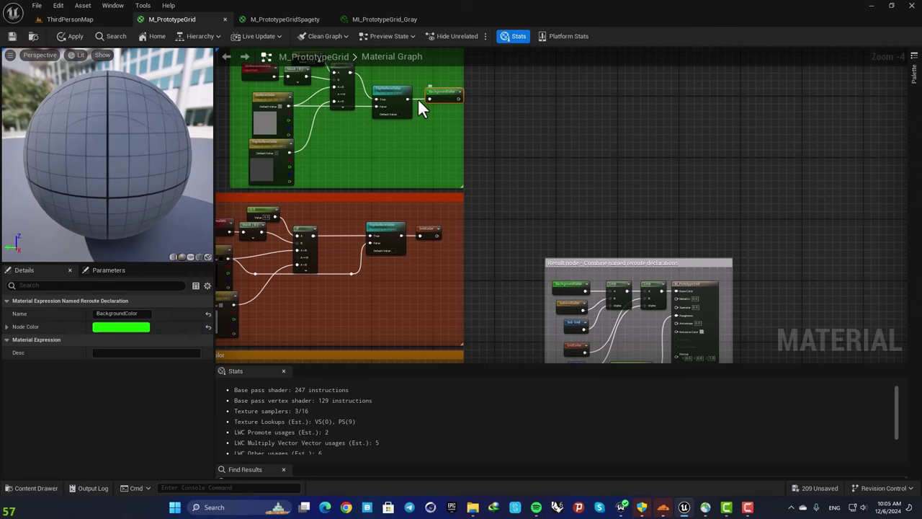
{"action": "right_click_drag", "start_coordinate": [417, 98], "coordinate": [457, 154]}
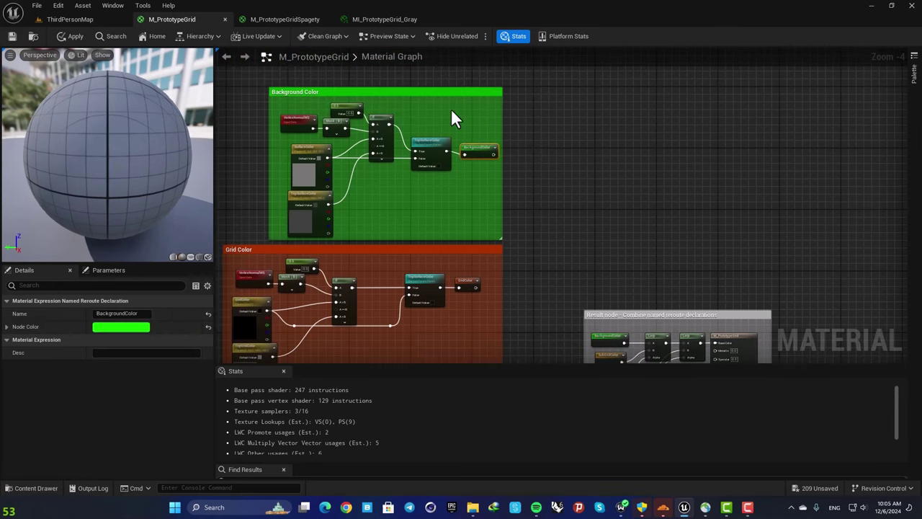
- Trace the BackgroundColor reroute from its declaration to its usage feeding the first Lerp in the result group
{"action": "scroll", "coordinate": [581, 180], "scroll_direction": "up", "scroll_amount": 3}
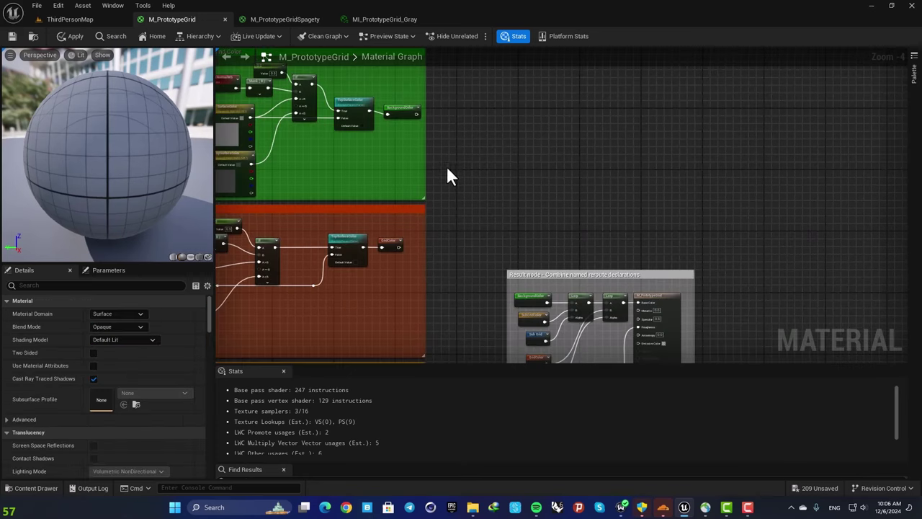
{"action": "right_click_drag", "start_coordinate": [393, 98], "coordinate": [441, 143]}
{"action": "scroll", "coordinate": [444, 150], "scroll_direction": "up", "scroll_amount": 4}
{"action": "left_click", "coordinate": [456, 152]}
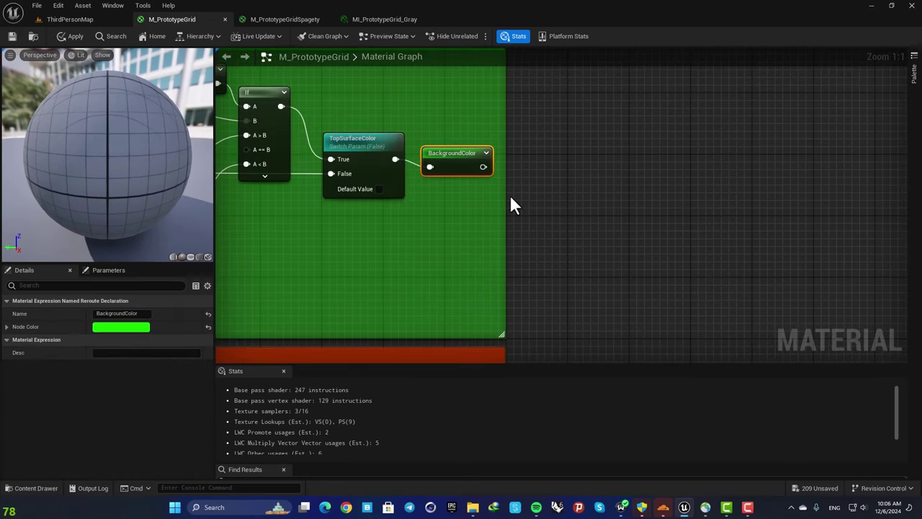
{"action": "scroll", "coordinate": [593, 223], "scroll_direction": "down", "scroll_amount": 3}
{"action": "right_click_drag", "start_coordinate": [612, 287], "coordinate": [530, 151]}
{"action": "scroll", "coordinate": [579, 242], "scroll_direction": "up", "scroll_amount": 3}
{"action": "right_click_drag", "start_coordinate": [579, 243], "coordinate": [551, 130]}
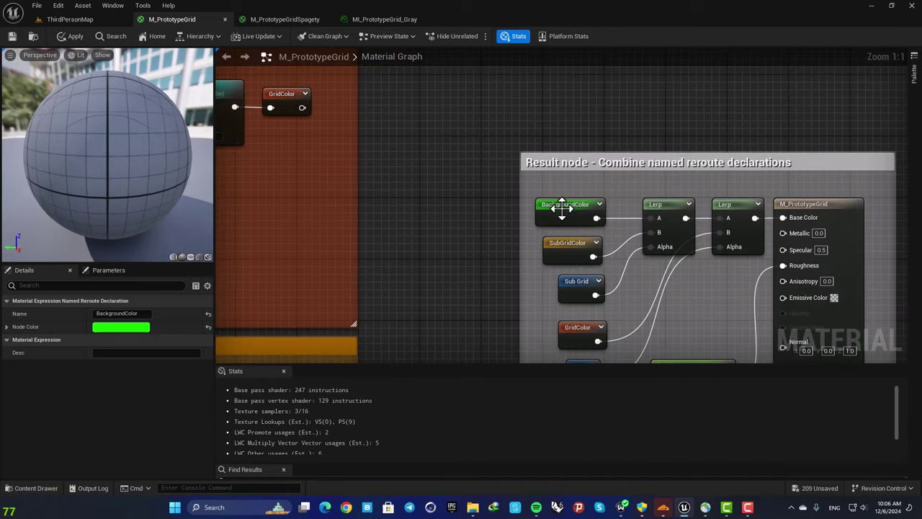
{"action": "left_click", "coordinate": [563, 207]}
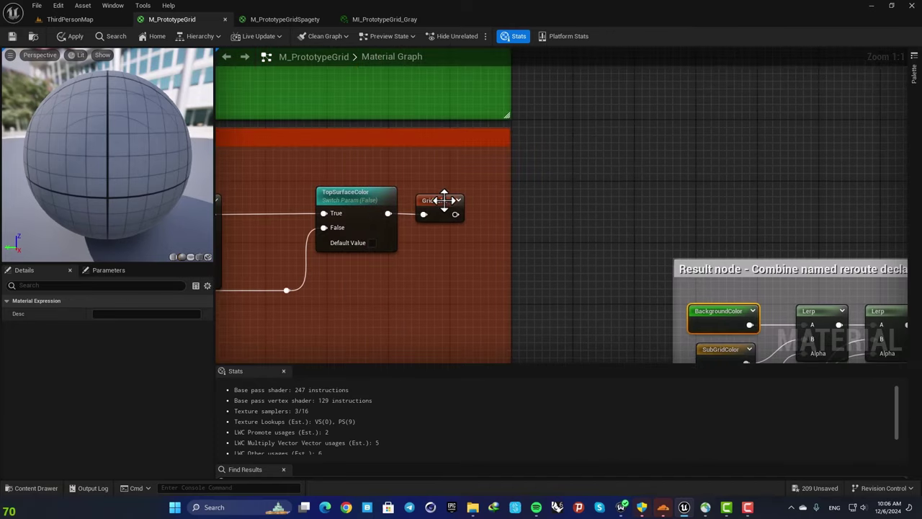
- Select the GridColor declaration, look at its usage in the result group, and select the SubGridColor declaration
{"action": "left_click", "coordinate": [444, 201]}
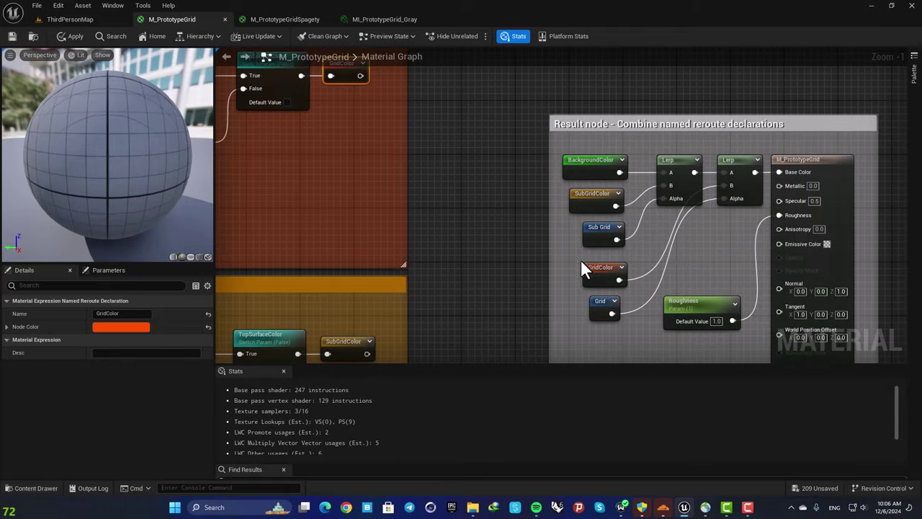
{"action": "left_click", "coordinate": [582, 268]}
{"action": "left_click", "coordinate": [395, 224]}
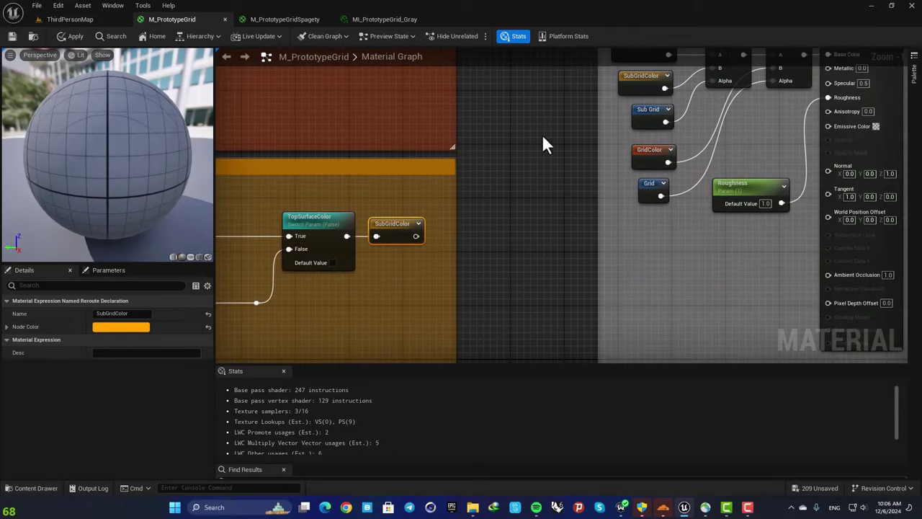
- Compare the comment-group layout of M_PrototypeGrid with the ungrouped node network of M_PrototypeGridSpagety
{"action": "right_click_drag", "start_coordinate": [541, 134], "coordinate": [474, 210]}
{"action": "left_click", "coordinate": [559, 170]}
{"action": "scroll", "coordinate": [512, 190], "scroll_direction": "down", "scroll_amount": 2}
{"action": "scroll", "coordinate": [451, 238], "scroll_direction": "down", "scroll_amount": 4}
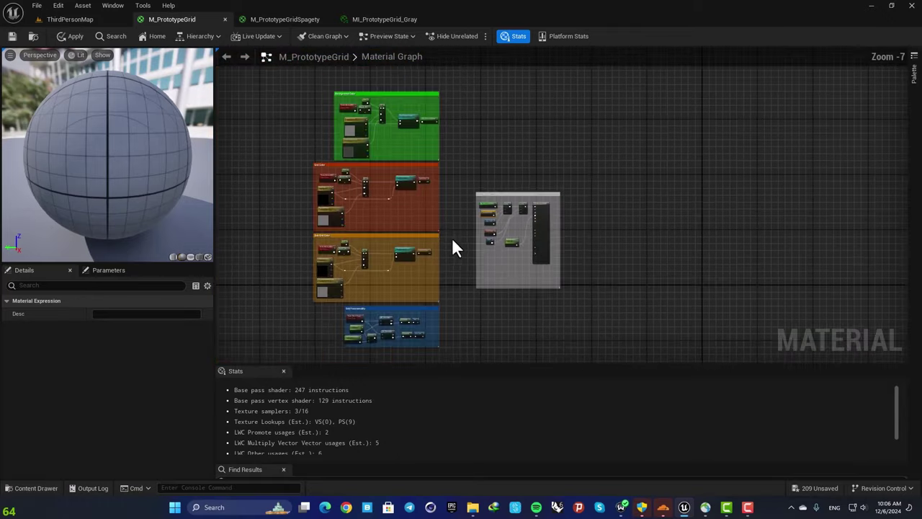
{"action": "scroll", "coordinate": [453, 244], "scroll_direction": "up", "scroll_amount": 2}
{"action": "left_click", "coordinate": [465, 138]}
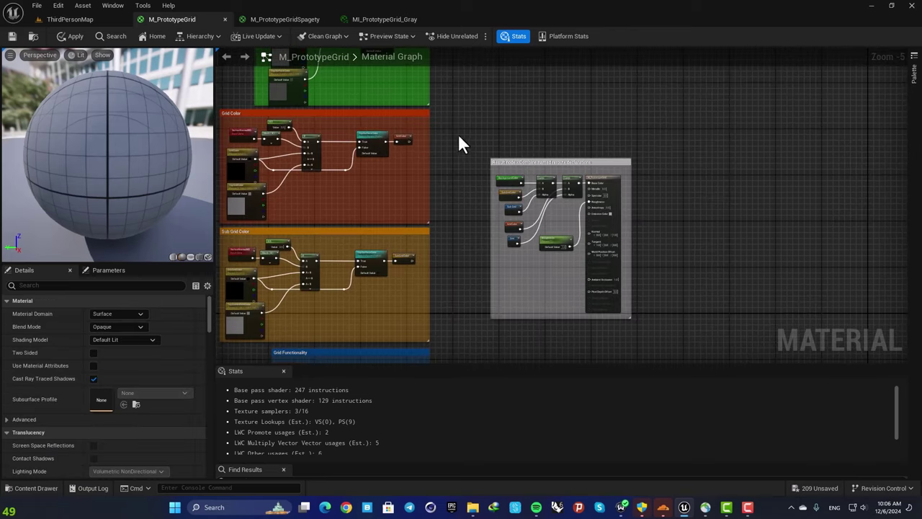
{"action": "left_click", "coordinate": [293, 20]}
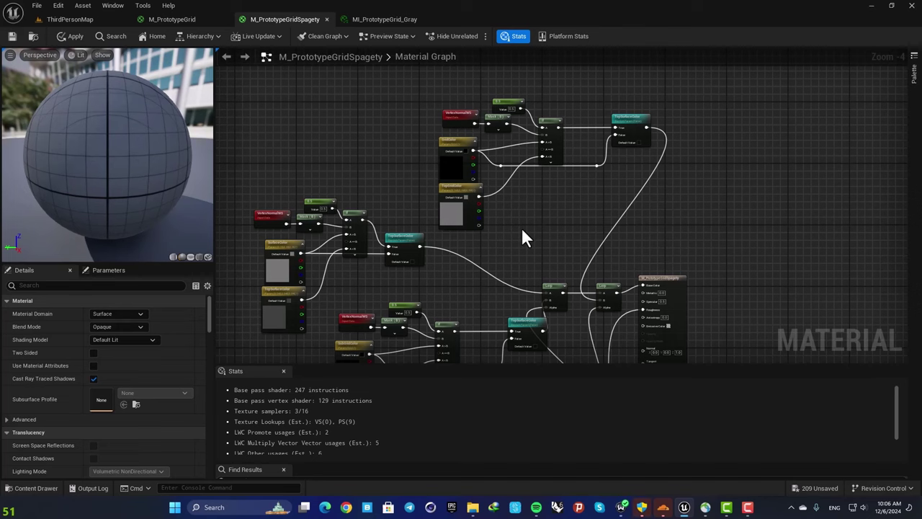
{"action": "left_click", "coordinate": [191, 22]}
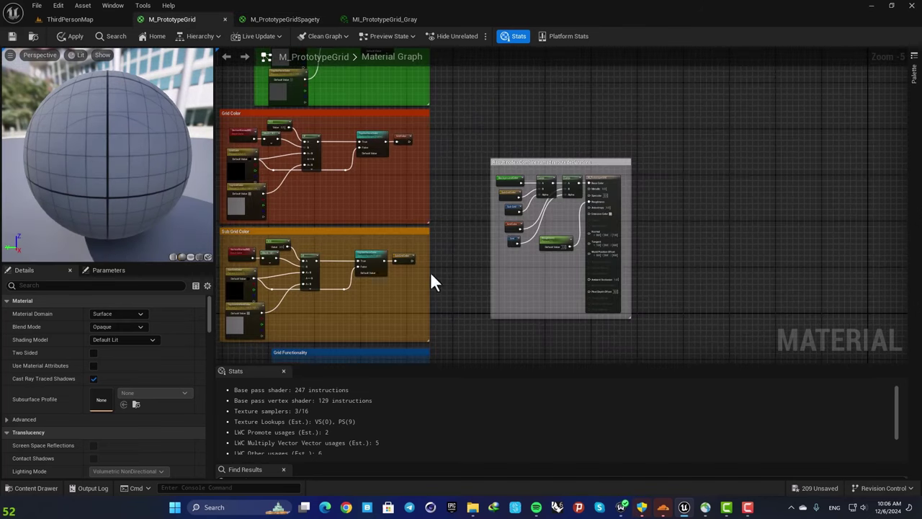
- In M_PrototypeGridSpagety, select the SubGridColor node cluster with its reroute points and move it left, away from the Lerp nodes
{"action": "left_click", "coordinate": [285, 19]}
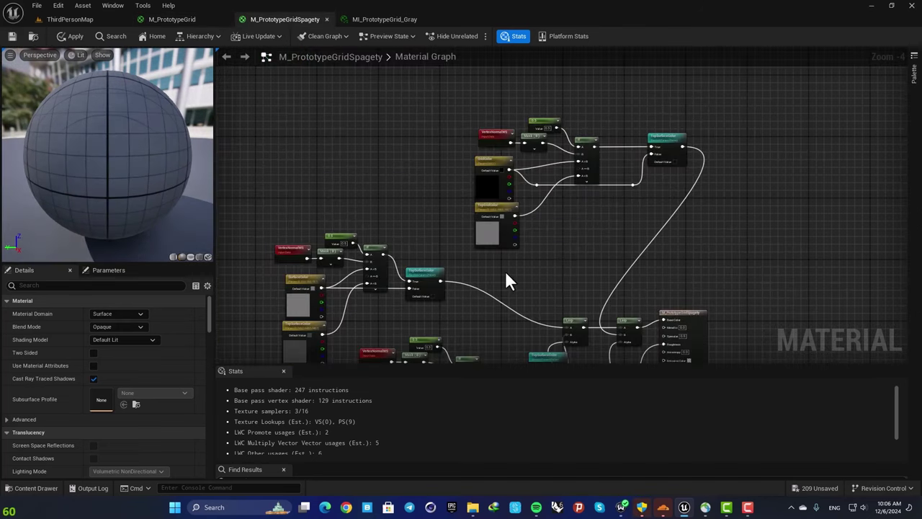
{"action": "left_click_drag", "start_coordinate": [489, 274], "coordinate": [481, 85]}
{"action": "right_click_drag", "start_coordinate": [424, 323], "coordinate": [477, 206]}
{"action": "right_click_drag", "start_coordinate": [532, 216], "coordinate": [523, 150]}
{"action": "left_click_drag", "start_coordinate": [559, 189], "coordinate": [558, 191]}
{"action": "left_click_drag", "start_coordinate": [578, 173], "coordinate": [422, 198]}
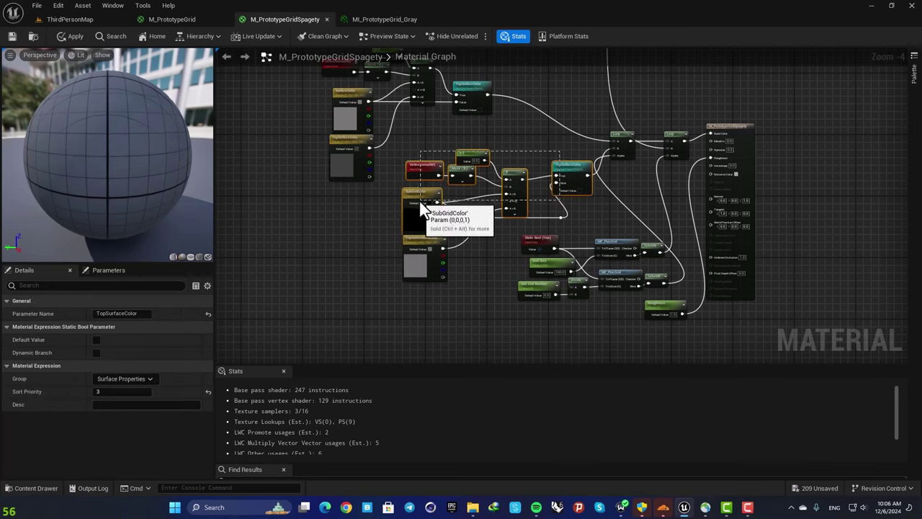
{"action": "left_click_drag", "start_coordinate": [471, 279], "coordinate": [394, 220], "text": "shift"}
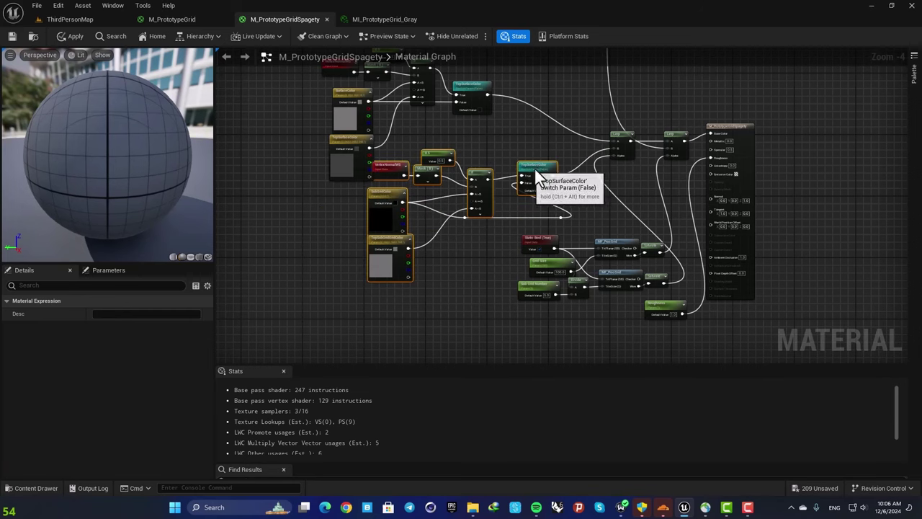
{"action": "mouse_move", "coordinate": [537, 179]}
{"action": "left_mouse_down"}
{"action": "mouse_move", "coordinate": [560, 180]}
{"action": "mouse_move", "coordinate": [471, 223]}
{"action": "left_mouse_up"}
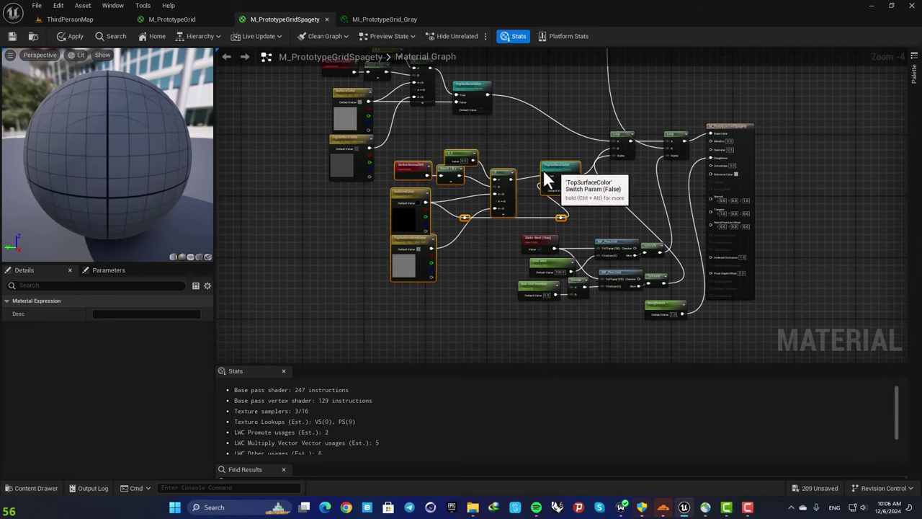
{"action": "left_click_drag", "start_coordinate": [552, 171], "coordinate": [433, 228]}
- Select the grid function nodes around the two MF_ProcGrid nodes and place them below the SubGridColor cluster
{"action": "right_click_drag", "start_coordinate": [572, 213], "coordinate": [528, 171]}
{"action": "left_click_drag", "start_coordinate": [484, 193], "coordinate": [617, 303]}
{"action": "left_click_drag", "start_coordinate": [577, 226], "coordinate": [385, 325]}
{"action": "scroll", "coordinate": [411, 262], "scroll_direction": "down", "scroll_amount": 3}
{"action": "right_click_drag", "start_coordinate": [444, 217], "coordinate": [441, 295]}
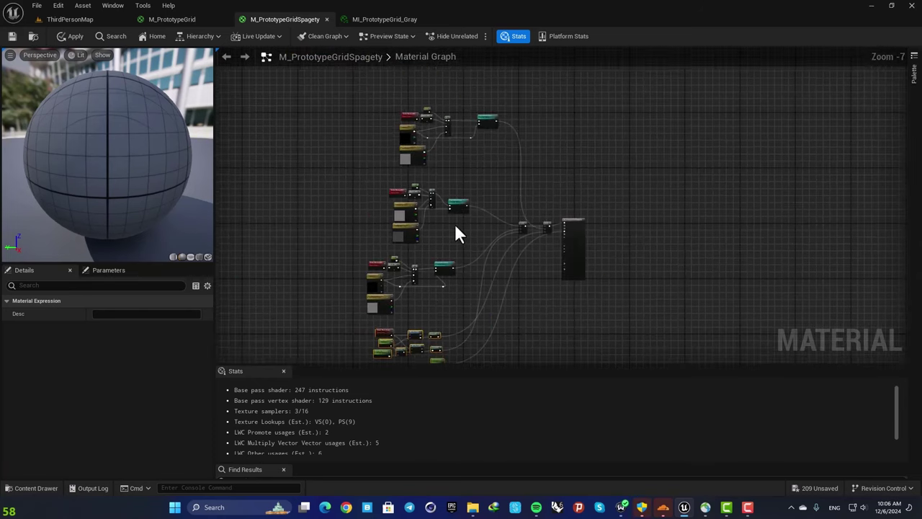
{"action": "right_click_drag", "start_coordinate": [457, 162], "coordinate": [429, 228]}
{"action": "scroll", "coordinate": [429, 210], "scroll_direction": "up", "scroll_amount": 2}
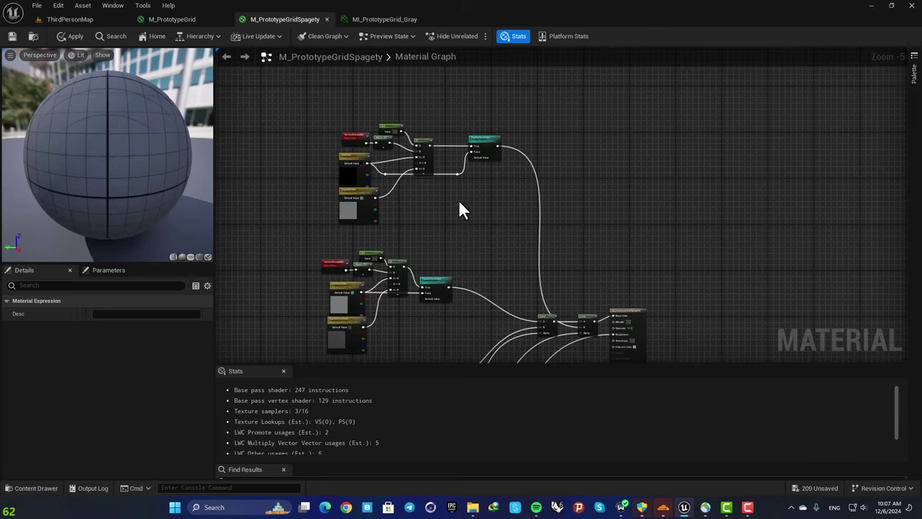
- Using M_PrototypeGrid as reference, wrap the topmost node cluster of M_PrototypeGridSpagety in a comment titled Backgroundcolor
{"action": "left_click", "coordinate": [189, 22]}
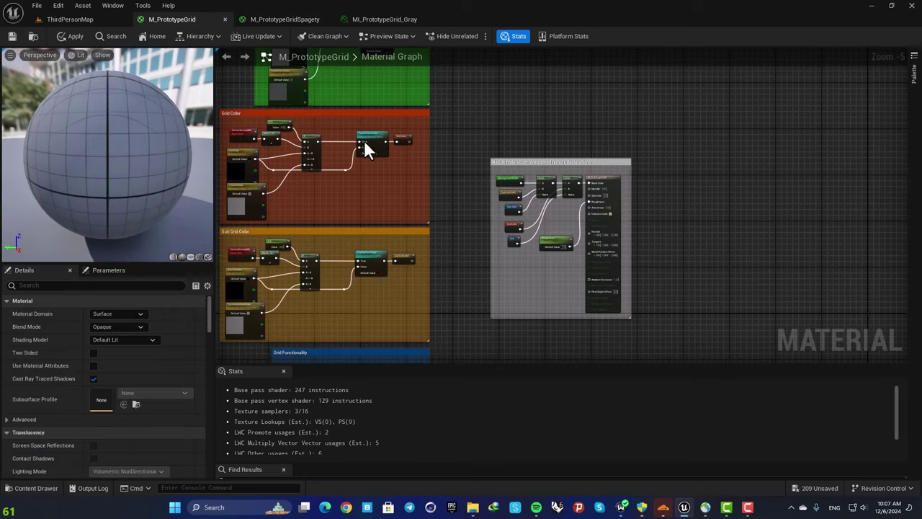
{"action": "right_click_drag", "start_coordinate": [456, 118], "coordinate": [554, 250]}
{"action": "scroll", "coordinate": [376, 116], "scroll_direction": "up", "scroll_amount": 3}
{"action": "scroll", "coordinate": [378, 119], "scroll_direction": "down", "scroll_amount": 2}
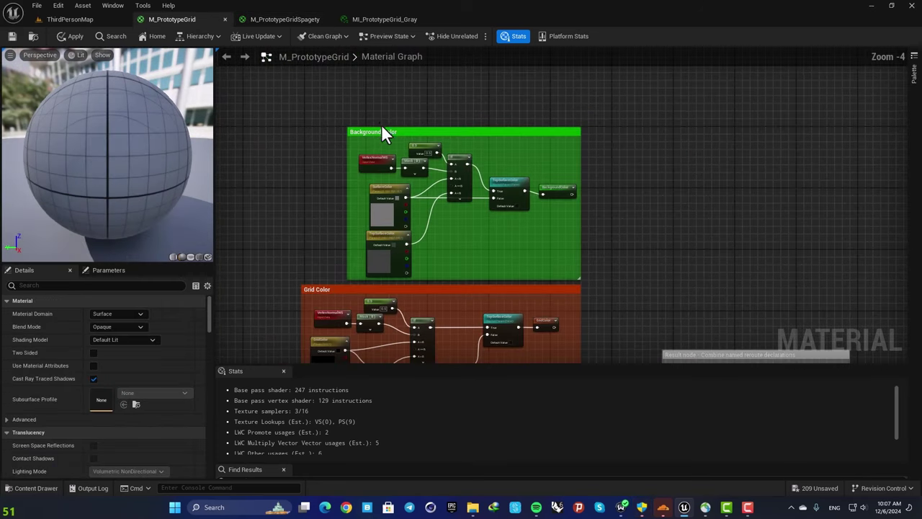
{"action": "right_click_drag", "start_coordinate": [374, 141], "coordinate": [379, 62]}
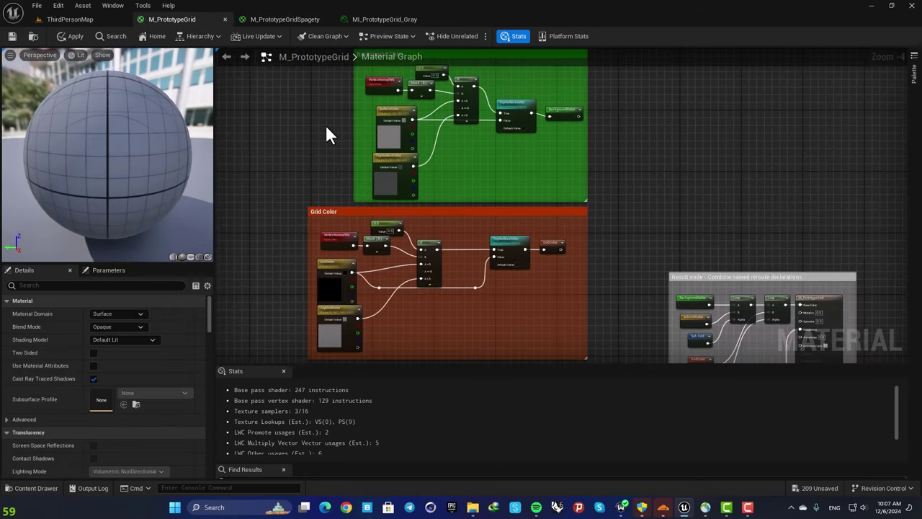
{"action": "left_click", "coordinate": [284, 22]}
{"action": "left_click_drag", "start_coordinate": [322, 129], "coordinate": [502, 229]}
{"action": "type", "text": "c"}
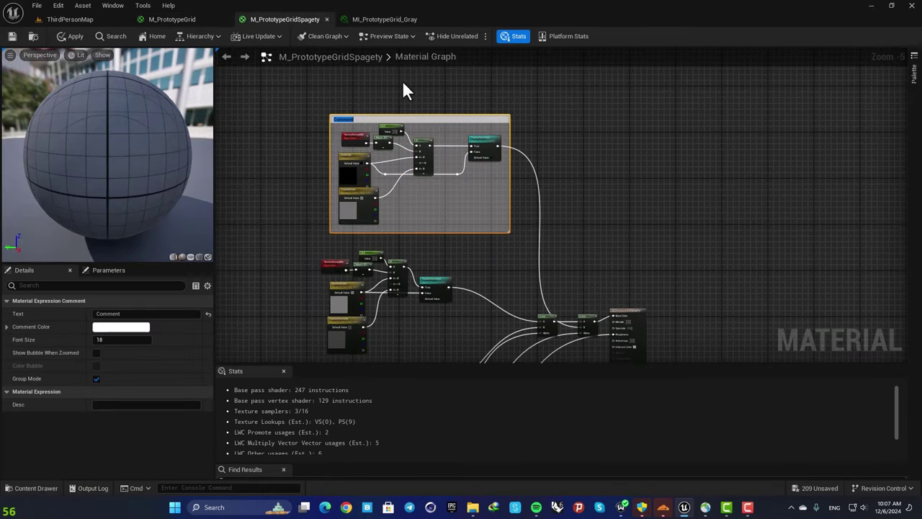
{"action": "type", "text": "Backgroundcolor"}
{"action": "key", "text": "Return"}
- Set the Backgroundcolor comment's colour to bright green, hex sRGB 00FF3EFF
{"action": "left_click", "coordinate": [131, 328]}
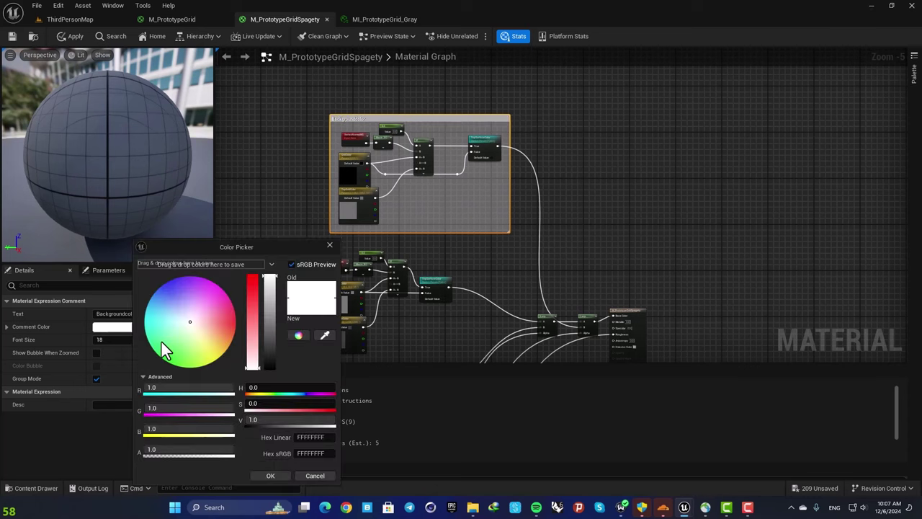
{"action": "left_click_drag", "start_coordinate": [180, 340], "coordinate": [157, 375]}
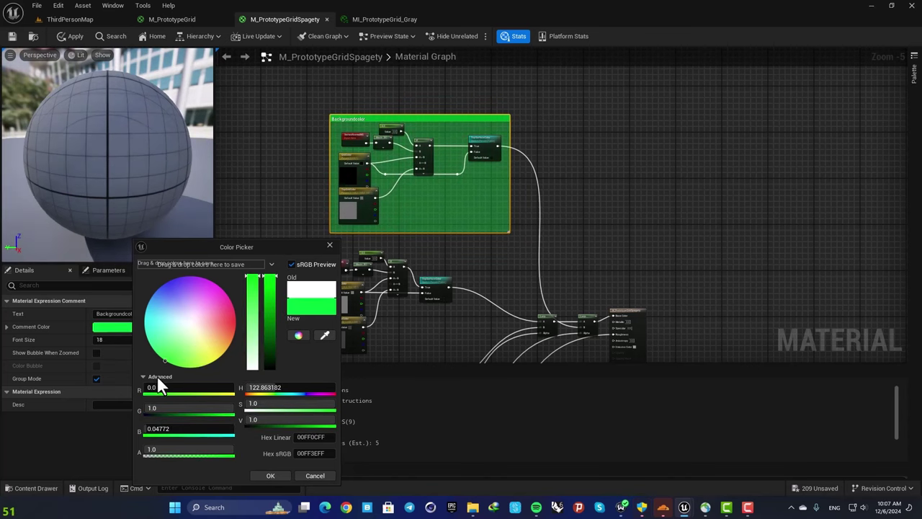
{"action": "left_click", "coordinate": [269, 474]}
{"action": "right_click_drag", "start_coordinate": [444, 255], "coordinate": [444, 205]}
{"action": "left_click", "coordinate": [442, 204]}
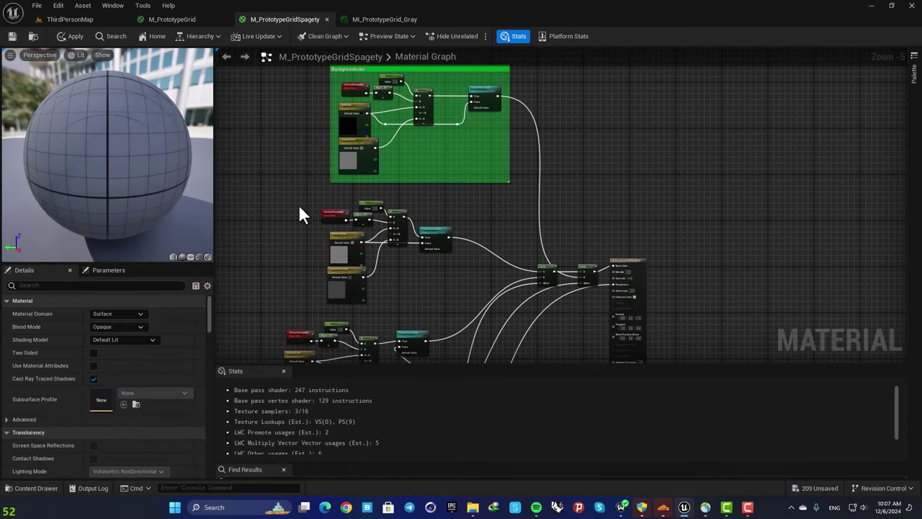
- Wrap the second node cluster in a comment titled Gridcolor and colour it orange, hex sRGB FF6E00FF
{"action": "left_click_drag", "start_coordinate": [288, 195], "coordinate": [460, 300]}
{"action": "key", "text": "c"}
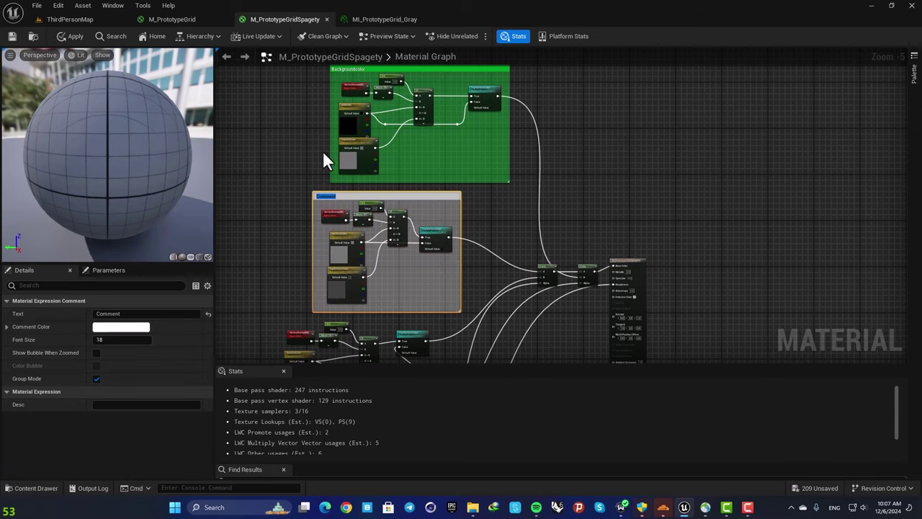
{"action": "left_click", "coordinate": [172, 20]}
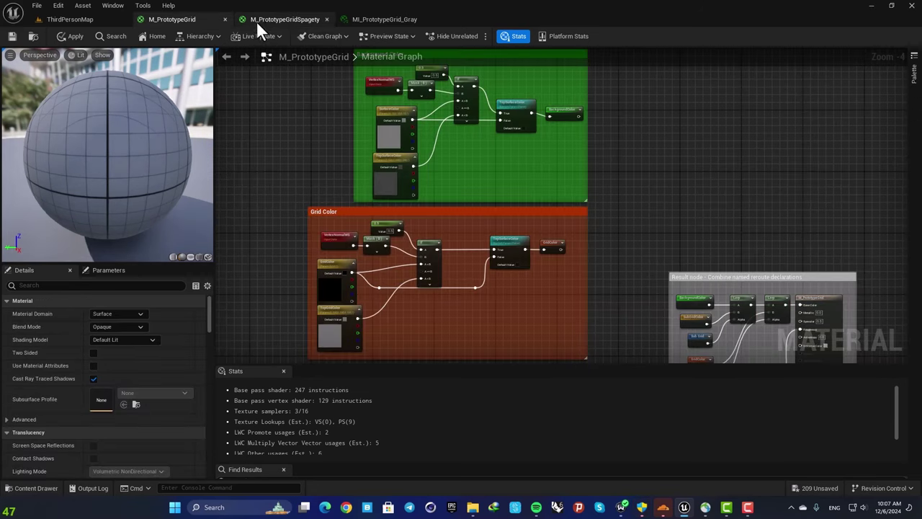
{"action": "left_click", "coordinate": [258, 20]}
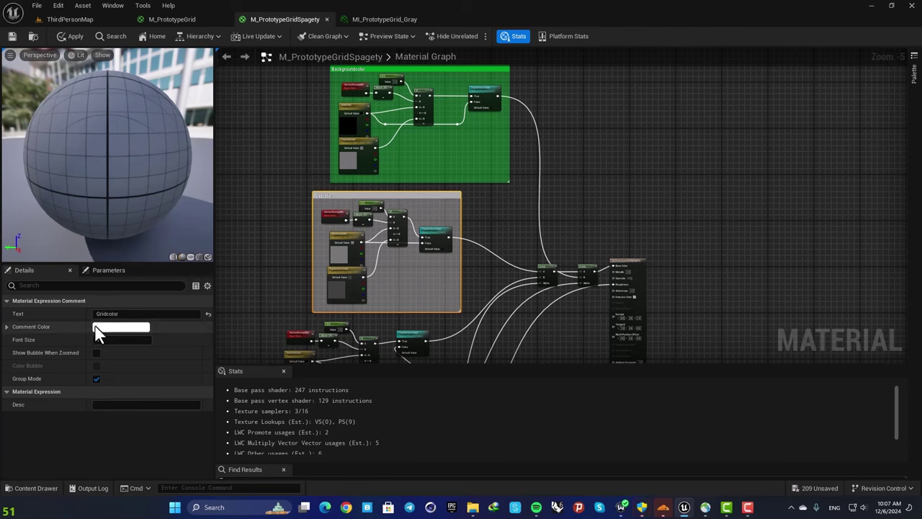
{"action": "left_click", "coordinate": [121, 326]}
{"action": "left_click_drag", "start_coordinate": [186, 328], "coordinate": [200, 333]}
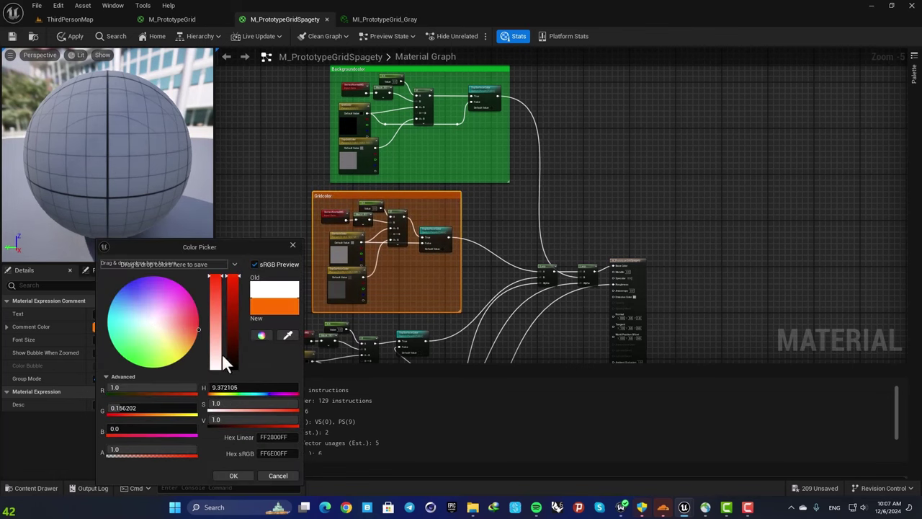
{"action": "left_click", "coordinate": [233, 475]}
- Check the third group in M_PrototypeGrid and wrap the matching third cluster of M_PrototypeGridSpagety in a comment titled SubGridColor
{"action": "left_click", "coordinate": [181, 19]}
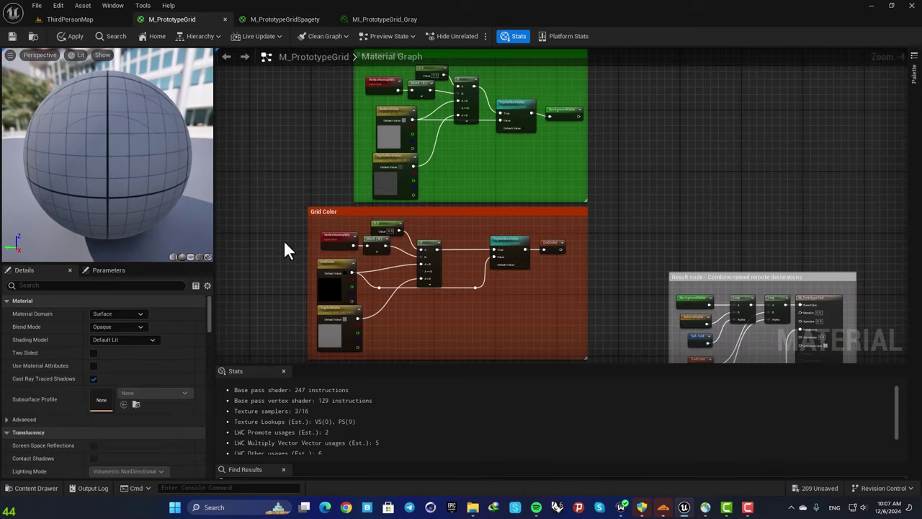
{"action": "right_click_drag", "start_coordinate": [280, 263], "coordinate": [276, 153]}
{"action": "scroll", "coordinate": [276, 165], "scroll_direction": "down", "scroll_amount": 1}
{"action": "right_click_drag", "start_coordinate": [280, 242], "coordinate": [306, 195]}
{"action": "scroll", "coordinate": [316, 197], "scroll_direction": "up", "scroll_amount": 1}
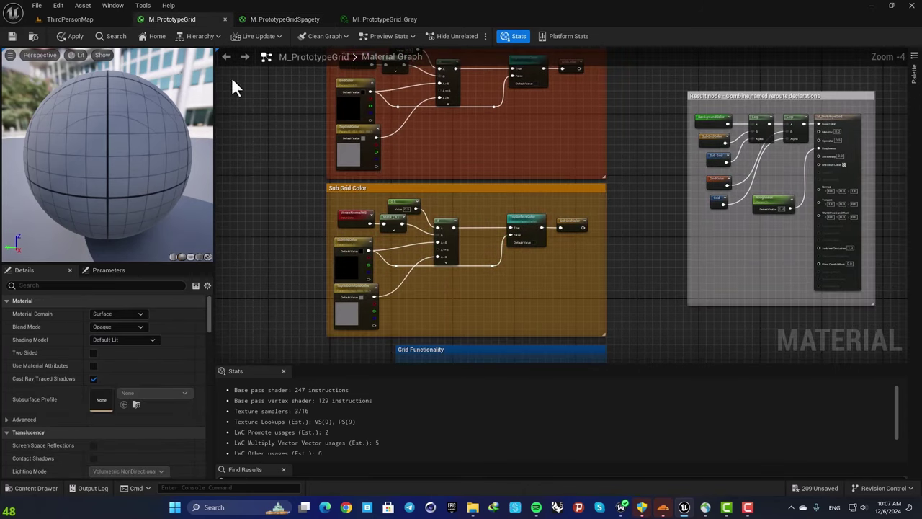
{"action": "left_click", "coordinate": [261, 19]}
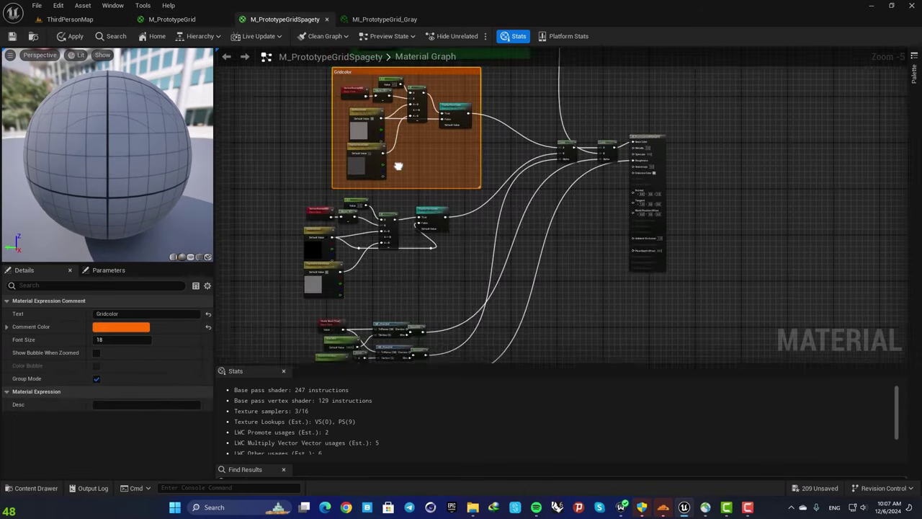
{"action": "right_click_drag", "start_coordinate": [399, 166], "coordinate": [398, 163]}
{"action": "left_click_drag", "start_coordinate": [293, 204], "coordinate": [448, 290]}
{"action": "type", "text": "cSubG"}
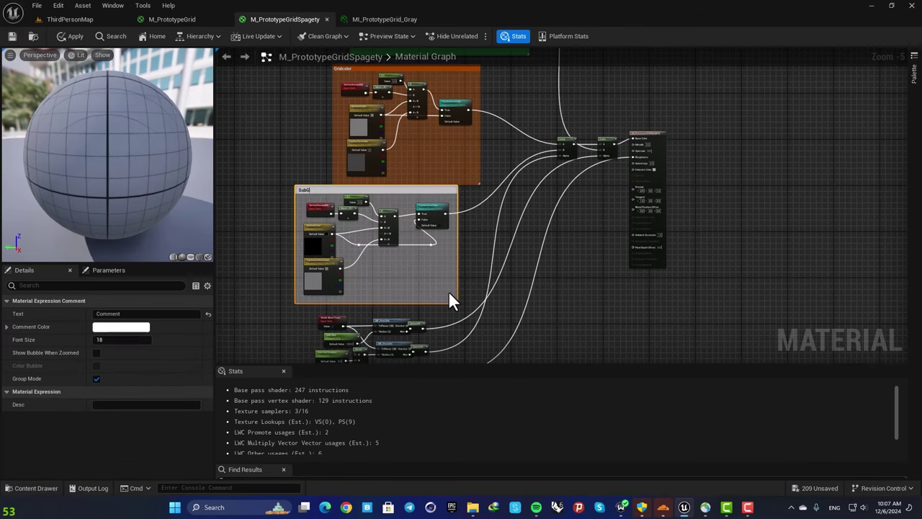
{"action": "type", "text": "ridColor"}
{"action": "key", "text": "Return"}
- Set the SubGridColor comment's colour to yellow, hex sRGB FFD800FF
{"action": "left_click", "coordinate": [121, 326]}
{"action": "left_click", "coordinate": [229, 351]}
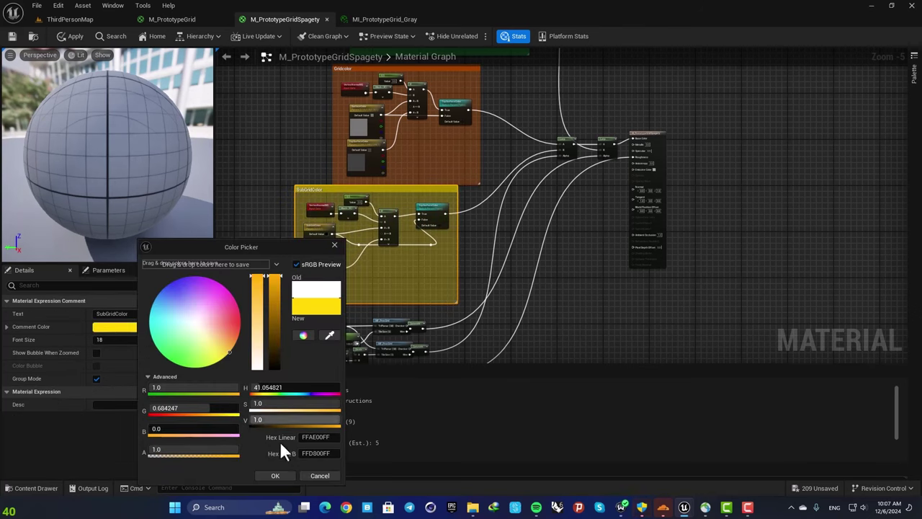
{"action": "left_click", "coordinate": [276, 475]}
- After checking the Grid Functionality group in M_PrototypeGrid, move the Roughness parameter in M_PrototypeGridSpagety below the Lerps, beside the material result node
{"action": "left_click", "coordinate": [176, 19]}
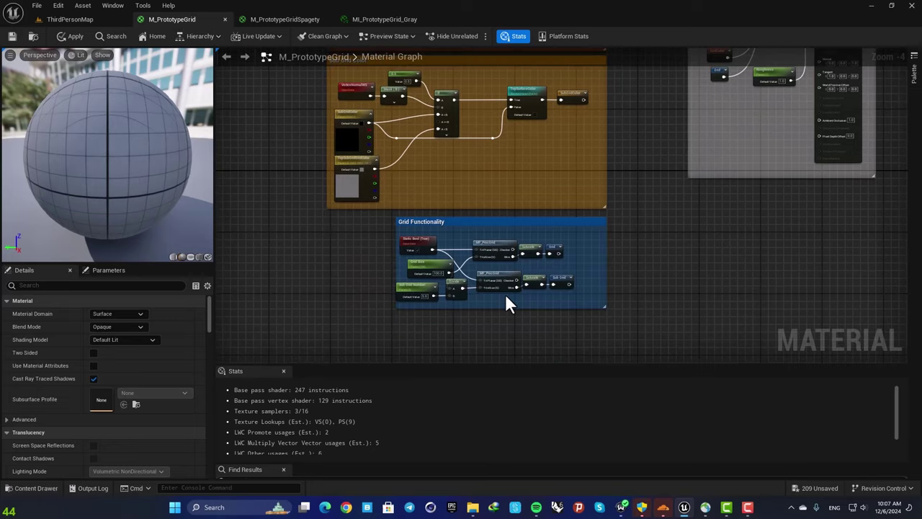
{"action": "scroll", "coordinate": [505, 293], "scroll_direction": "up", "scroll_amount": 2}
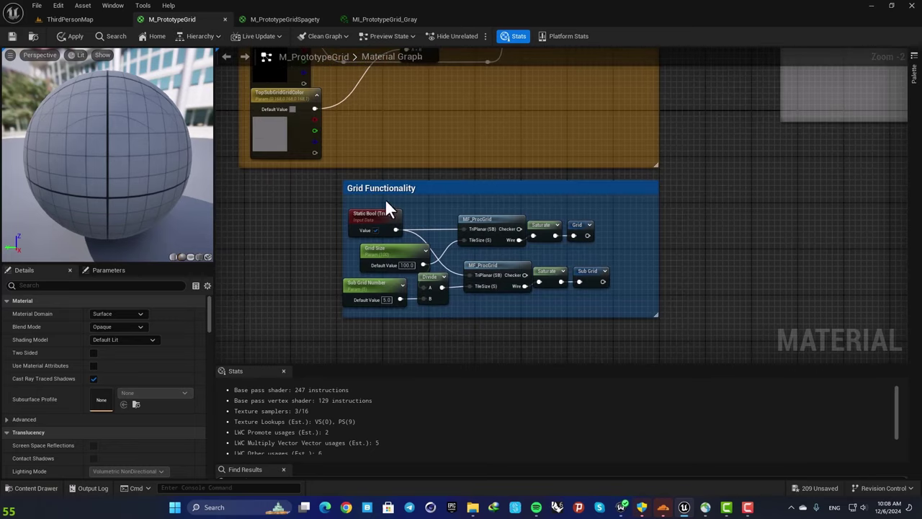
{"action": "left_click", "coordinate": [285, 19]}
{"action": "right_click_drag", "start_coordinate": [350, 292], "coordinate": [361, 182]}
{"action": "left_click", "coordinate": [309, 203]}
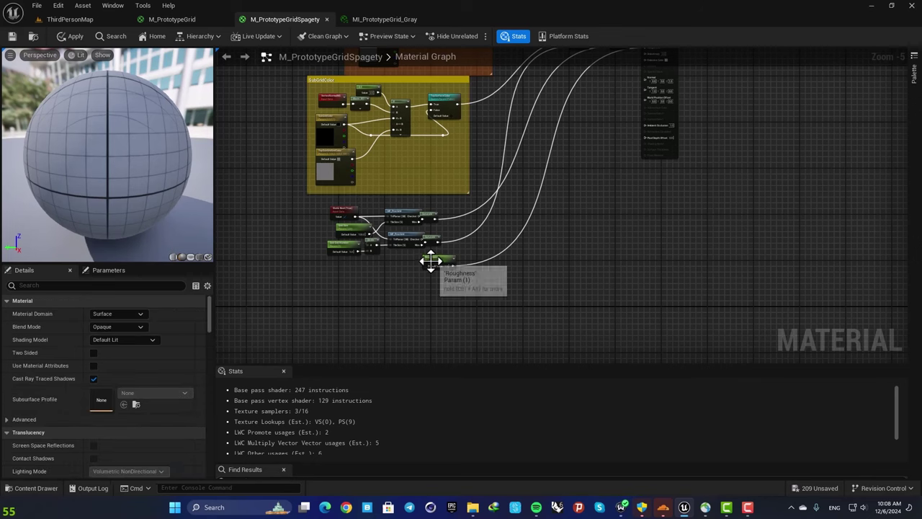
{"action": "left_click_drag", "start_coordinate": [431, 260], "coordinate": [574, 157]}
{"action": "right_click_drag", "start_coordinate": [568, 122], "coordinate": [501, 253]}
{"action": "left_click_drag", "start_coordinate": [514, 283], "coordinate": [519, 206]}
{"action": "right_click_drag", "start_coordinate": [481, 319], "coordinate": [533, 246]}
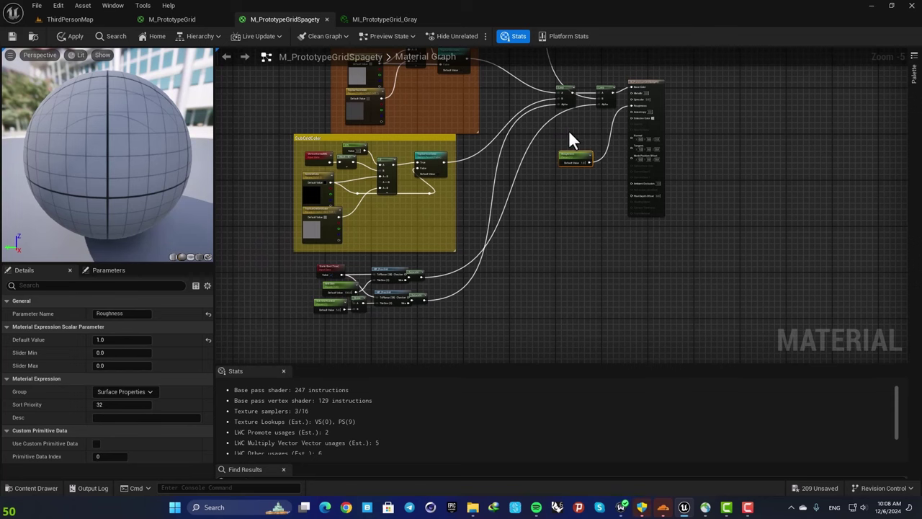
- Wrap the bottom cluster with the MF_ProcGrid nodes in a comment titled GridFunctionality, following the name in M_PrototypeGrid
{"action": "left_click_drag", "start_coordinate": [293, 332], "coordinate": [422, 263]}
{"action": "key", "text": "c"}
{"action": "left_click", "coordinate": [184, 21]}
{"action": "left_click", "coordinate": [285, 19]}
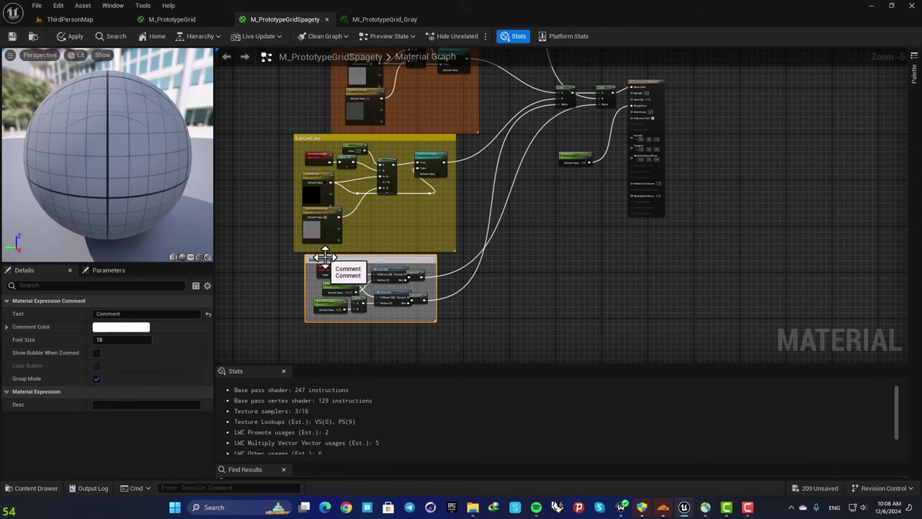
{"action": "key", "text": "Return"}
- Set the GridFunctionality comment's colour to blue, hex sRGB 007BFFFF
{"action": "scroll", "coordinate": [351, 291], "scroll_direction": "up", "scroll_amount": 3}
{"action": "left_click", "coordinate": [121, 326]}
{"action": "left_click", "coordinate": [154, 288]}
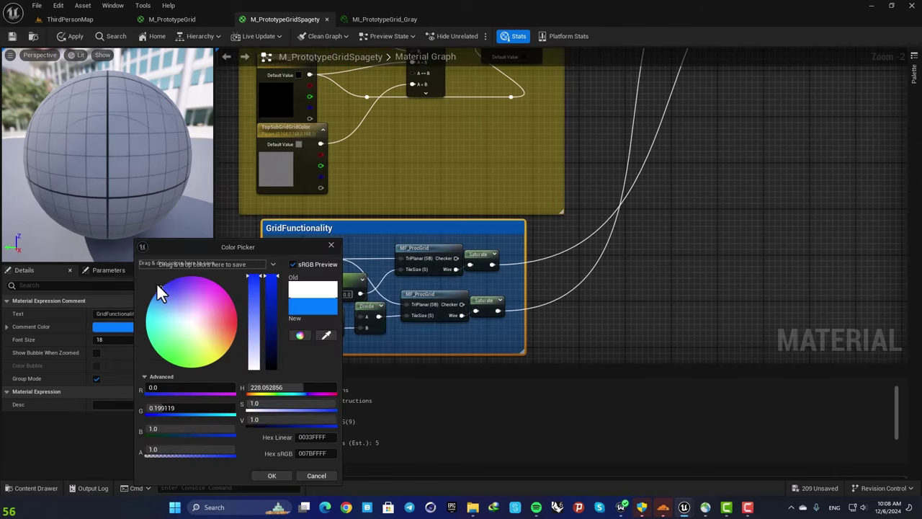
{"action": "left_click", "coordinate": [269, 477]}
- Add a named reroute declaration node named Backgroundcolor just outside the green Backgroundcolor comment, beside its TopSurfaceColor switch
{"action": "scroll", "coordinate": [557, 282], "scroll_direction": "down", "scroll_amount": 5}
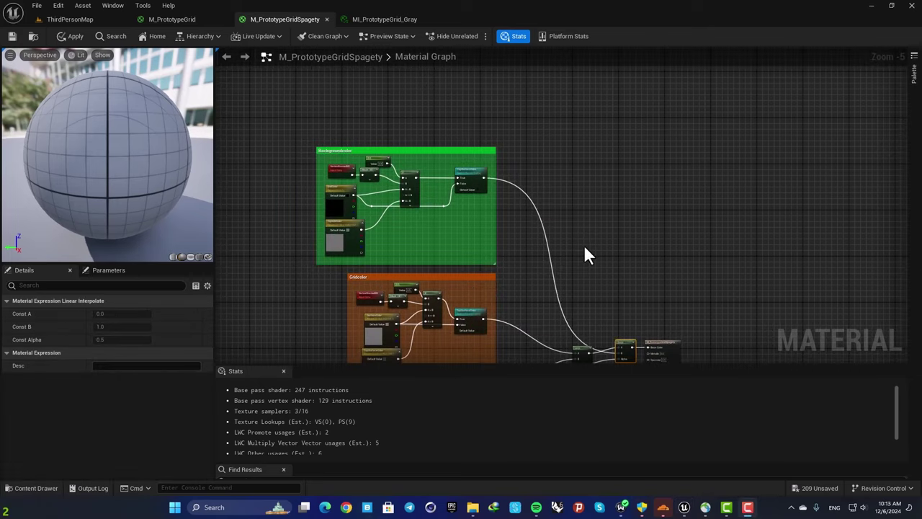
{"action": "scroll", "coordinate": [583, 246], "scroll_direction": "up", "scroll_amount": 1}
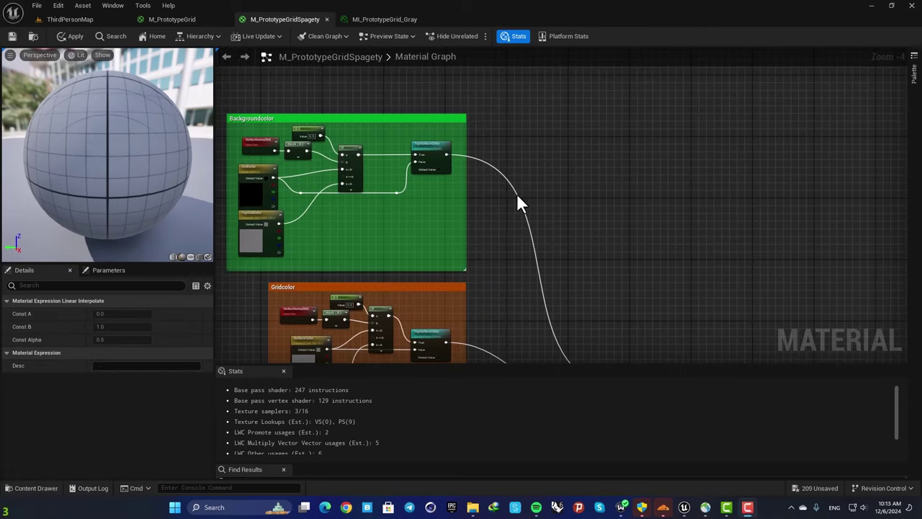
{"action": "right_click_drag", "start_coordinate": [575, 239], "coordinate": [566, 151]}
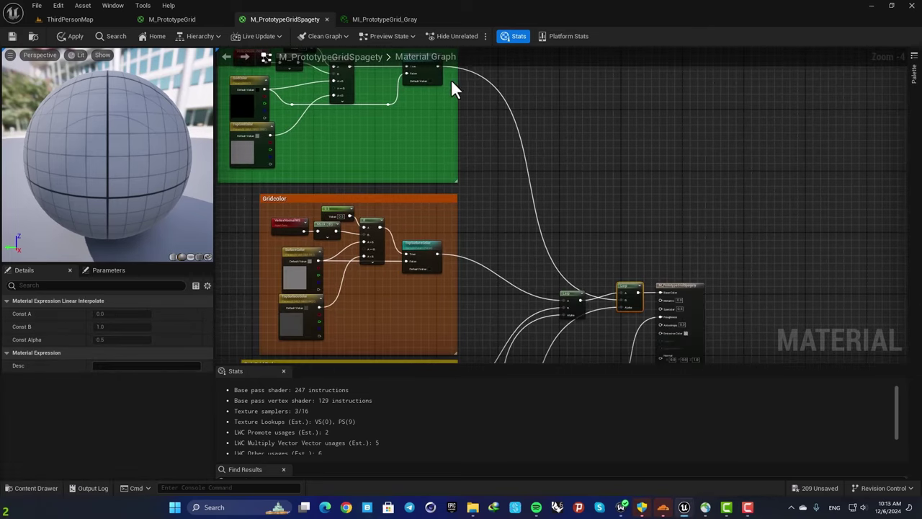
{"action": "mouse_move", "coordinate": [451, 79]}
{"action": "right_mouse_down"}
{"action": "mouse_move", "coordinate": [453, 93]}
{"action": "mouse_move", "coordinate": [440, 91]}
{"action": "right_mouse_up"}
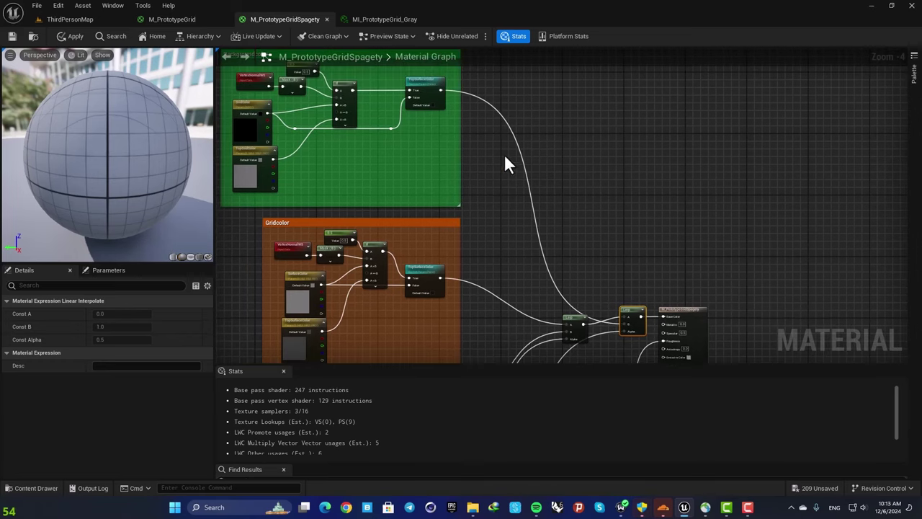
{"action": "scroll", "coordinate": [470, 118], "scroll_direction": "up", "scroll_amount": 3}
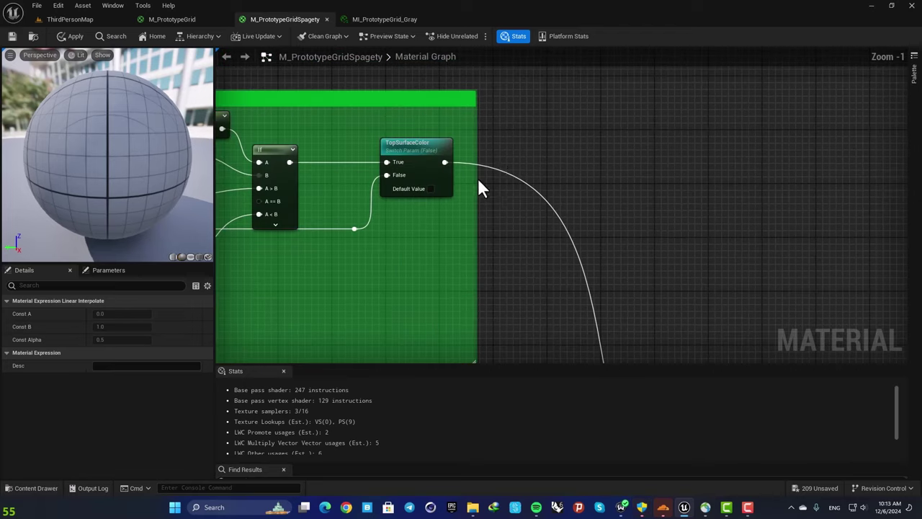
{"action": "right_click", "coordinate": [513, 144]}
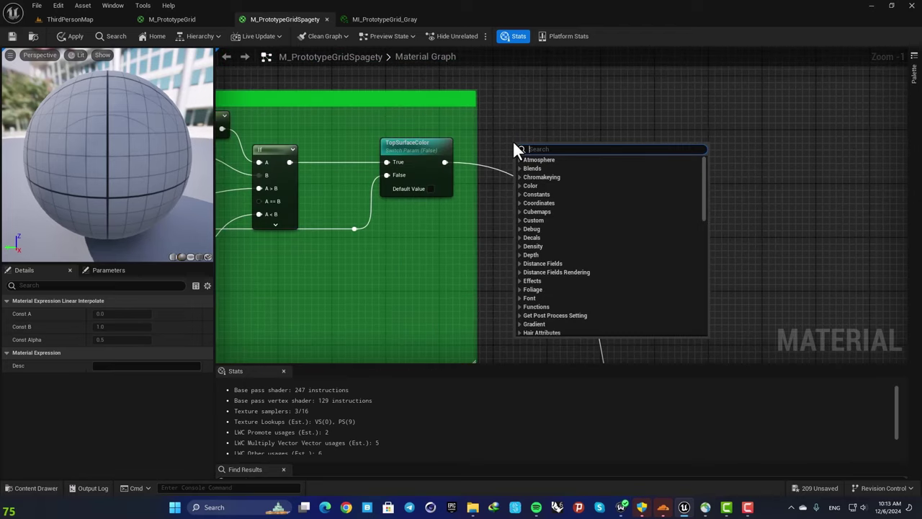
{"action": "type", "text": "rerou"}
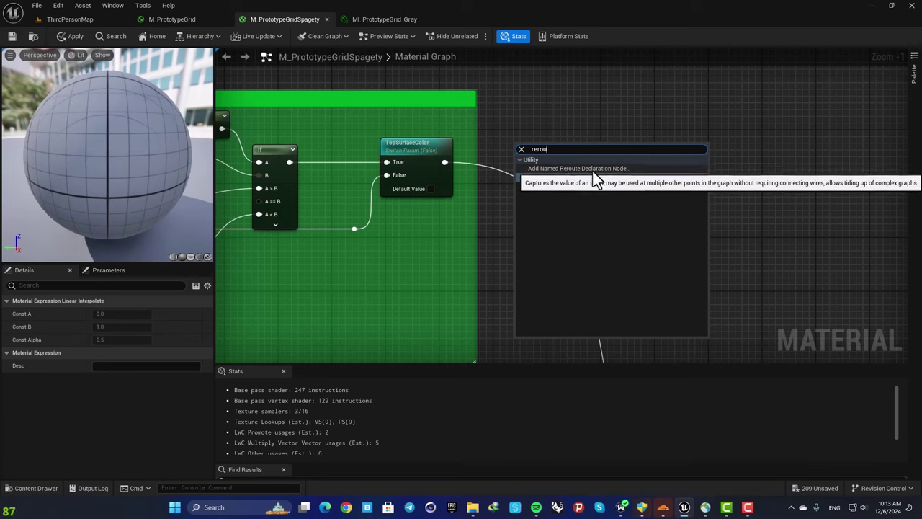
{"action": "left_click", "coordinate": [598, 169]}
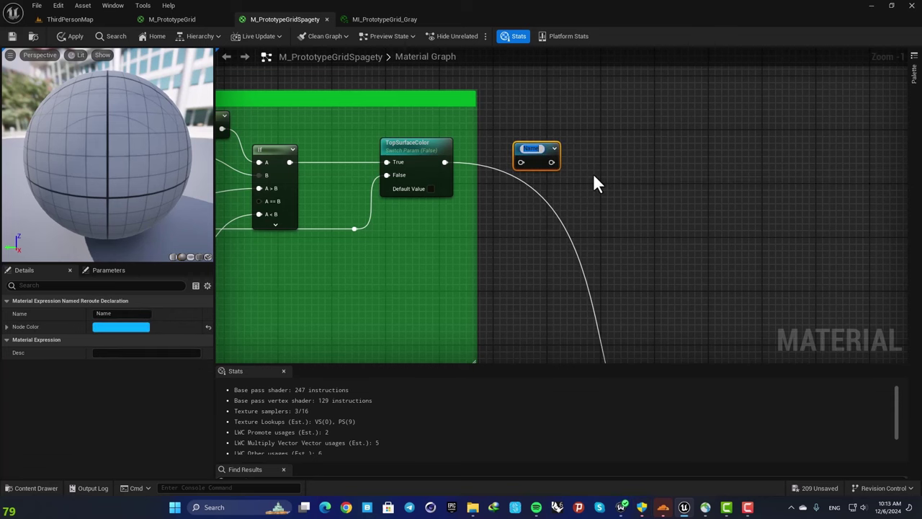
{"action": "type", "text": "Bac"}
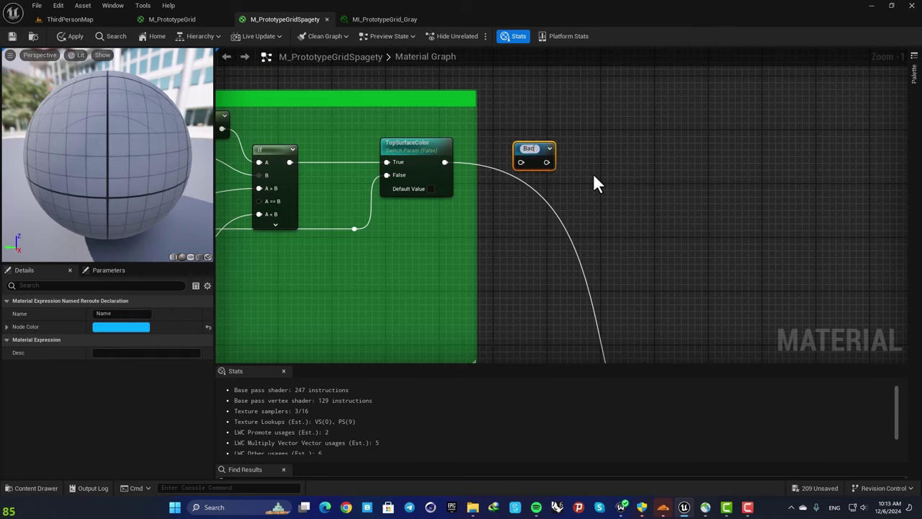
{"action": "type", "text": "kgro"}
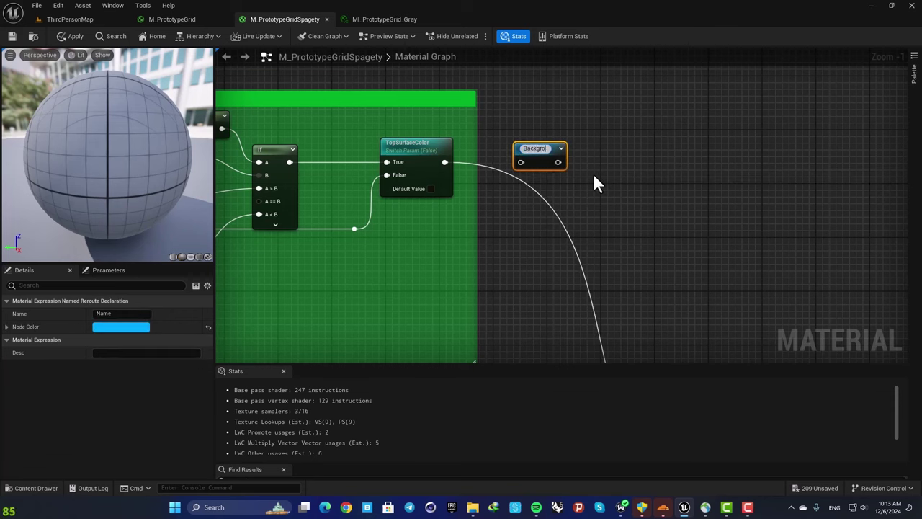
{"action": "type", "text": "undcolor"}
{"action": "key", "text": "Return"}
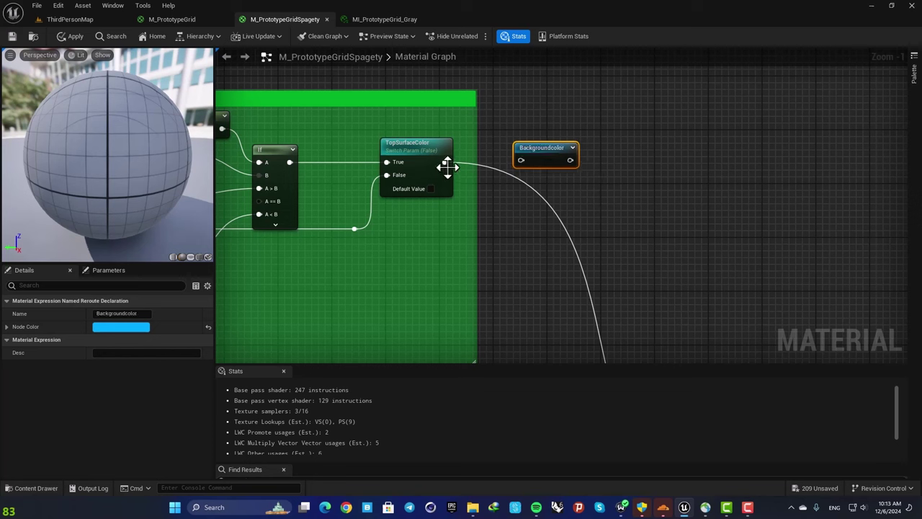
- Connect the green group's TopSurfaceColor output to the Backgroundcolor reroute declaration and set that node's colour to bright green
{"action": "left_click_drag", "start_coordinate": [445, 162], "coordinate": [522, 160]}
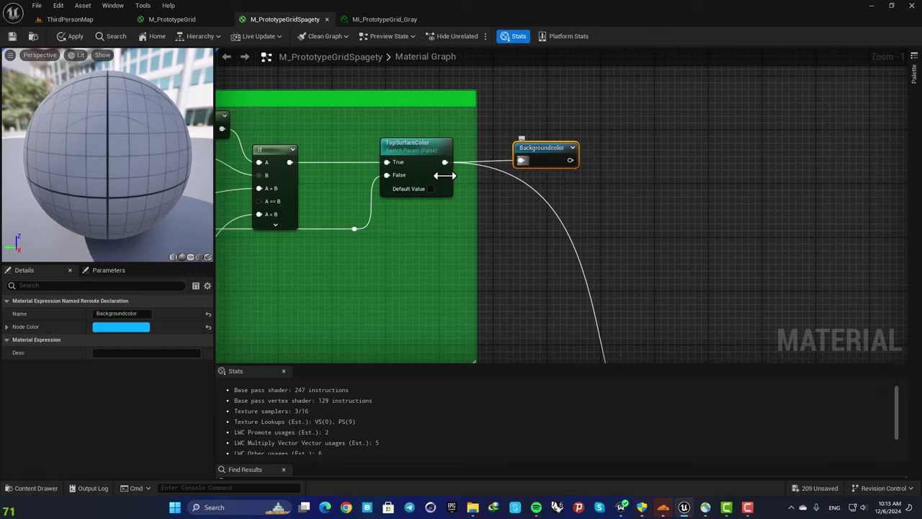
{"action": "left_click", "coordinate": [121, 327]}
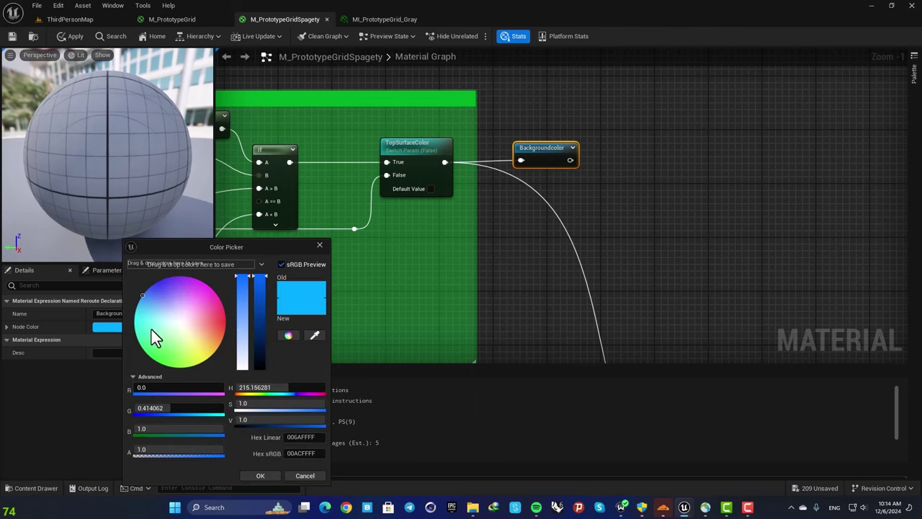
{"action": "left_click_drag", "start_coordinate": [152, 336], "coordinate": [148, 370]}
{"action": "left_click", "coordinate": [260, 474]}
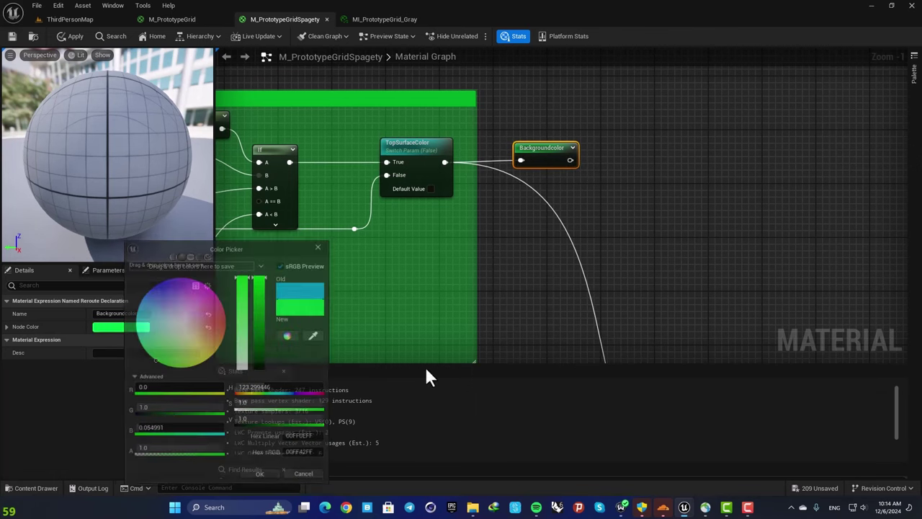
- Feed the B input of the final Lerp from the Backgroundcolor named reroute instead of the long wire, placing the reroute above the Lerps
{"action": "right_click_drag", "start_coordinate": [625, 269], "coordinate": [533, 204]}
{"action": "scroll", "coordinate": [532, 203], "scroll_direction": "down", "scroll_amount": 3}
{"action": "right_click_drag", "start_coordinate": [591, 326], "coordinate": [481, 255]}
{"action": "scroll", "coordinate": [481, 255], "scroll_direction": "up", "scroll_amount": 1}
{"action": "right_click_drag", "start_coordinate": [485, 288], "coordinate": [485, 220]}
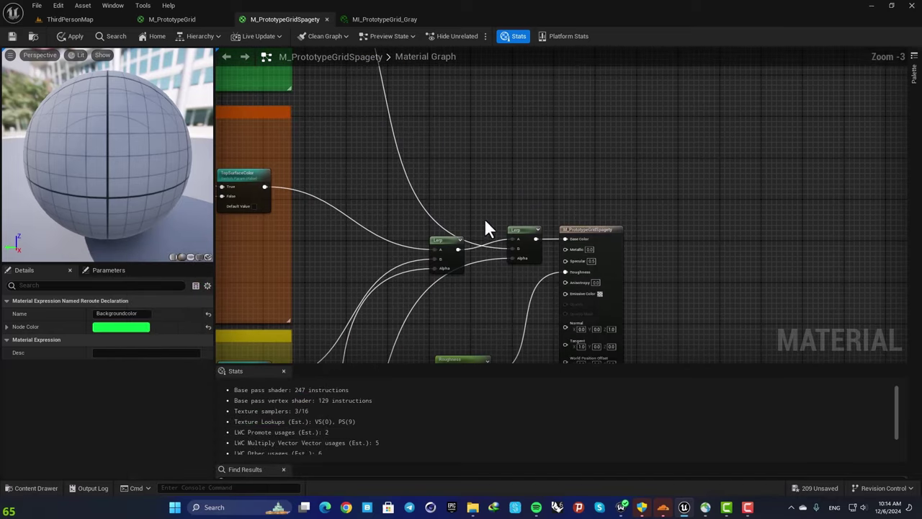
{"action": "scroll", "coordinate": [499, 241], "scroll_direction": "up", "scroll_amount": 3}
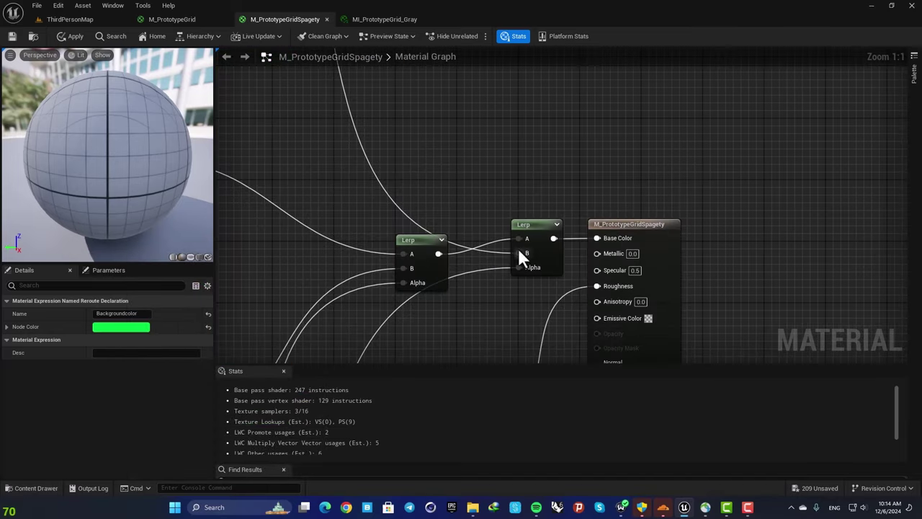
{"action": "left_click_drag", "start_coordinate": [522, 256], "coordinate": [475, 198], "text": "ctrl"}
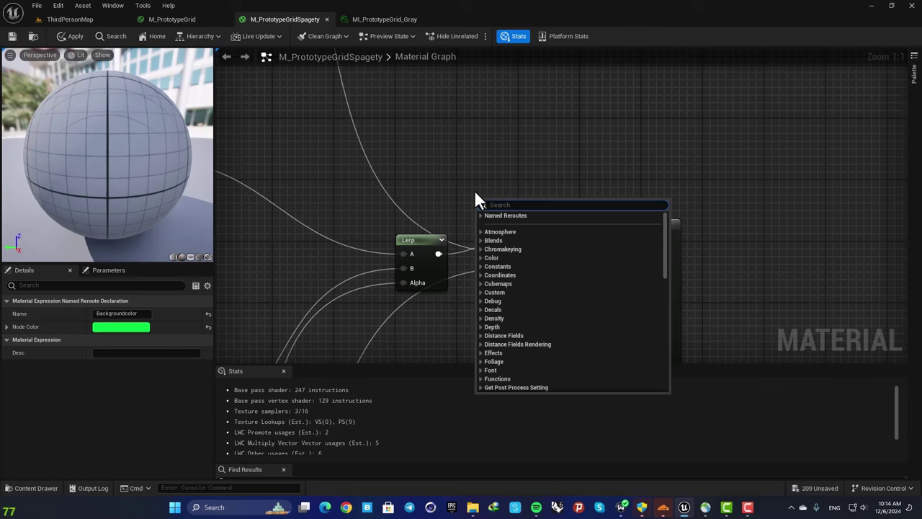
{"action": "type", "text": "back"}
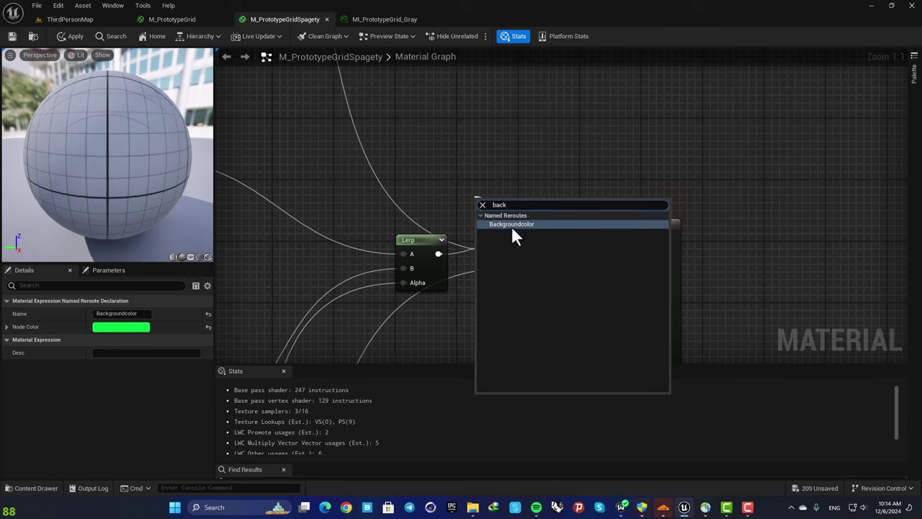
{"action": "left_click", "coordinate": [497, 224]}
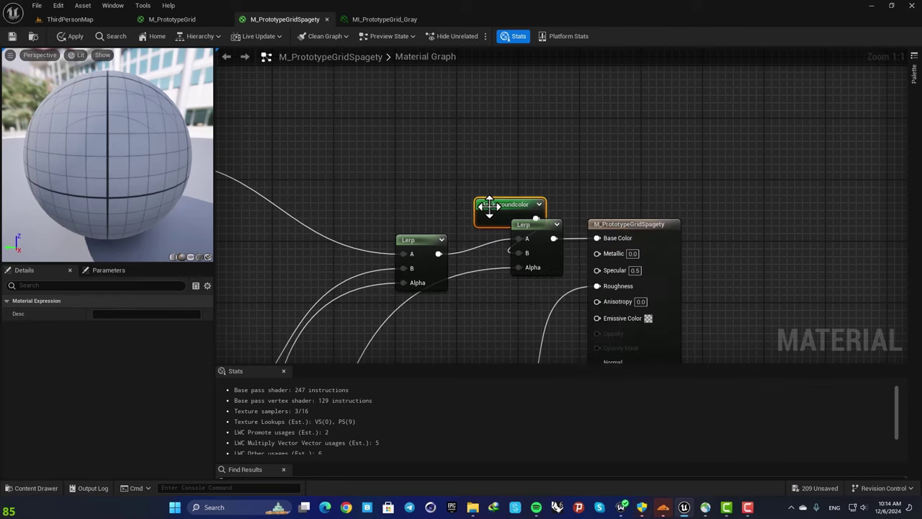
{"action": "left_click_drag", "start_coordinate": [489, 206], "coordinate": [440, 166]}
{"action": "right_click_drag", "start_coordinate": [401, 139], "coordinate": [449, 262]}
{"action": "scroll", "coordinate": [440, 189], "scroll_direction": "down", "scroll_amount": 3}
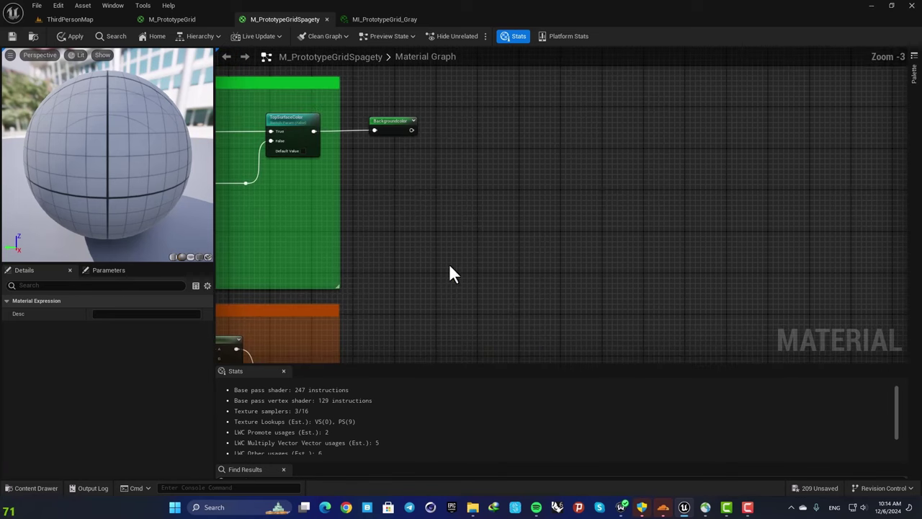
{"action": "scroll", "coordinate": [406, 205], "scroll_direction": "down", "scroll_amount": 2}
{"action": "left_click", "coordinate": [401, 162]}
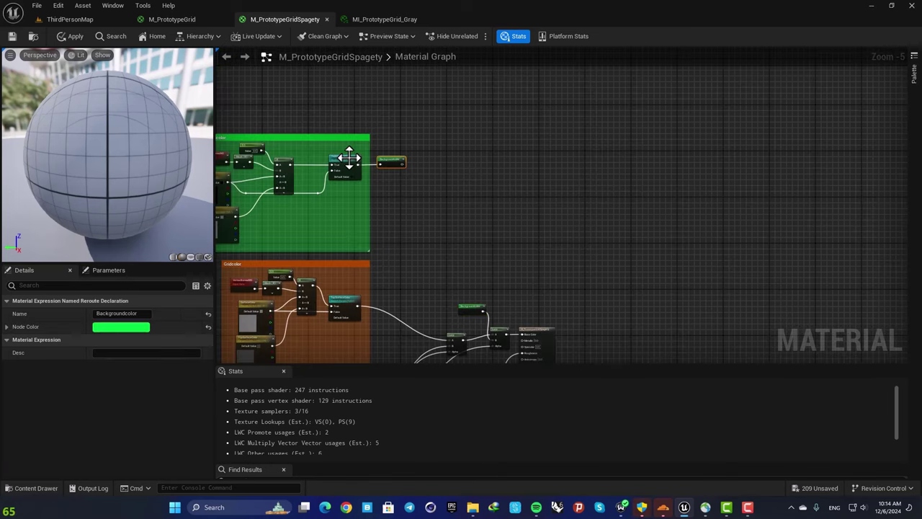
- Add a named reroute declaration fed by the TopSurfaceColor output of the orange Gridcolor group
{"action": "right_click_drag", "start_coordinate": [411, 247], "coordinate": [430, 145]}
{"action": "scroll", "coordinate": [430, 191], "scroll_direction": "up", "scroll_amount": 1}
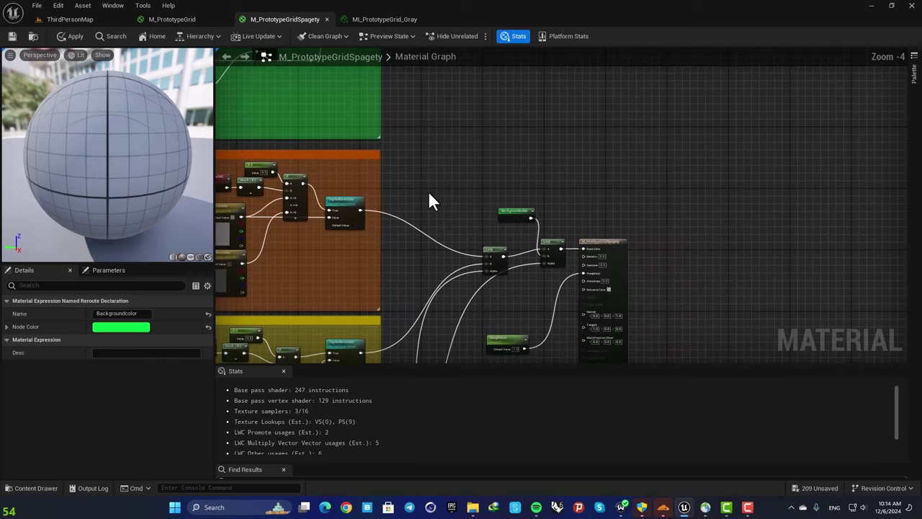
{"action": "mouse_move", "coordinate": [428, 191]}
{"action": "right_mouse_down"}
{"action": "mouse_move", "coordinate": [556, 212]}
{"action": "mouse_move", "coordinate": [438, 180]}
{"action": "right_mouse_up"}
{"action": "scroll", "coordinate": [292, 176], "scroll_direction": "up", "scroll_amount": 1}
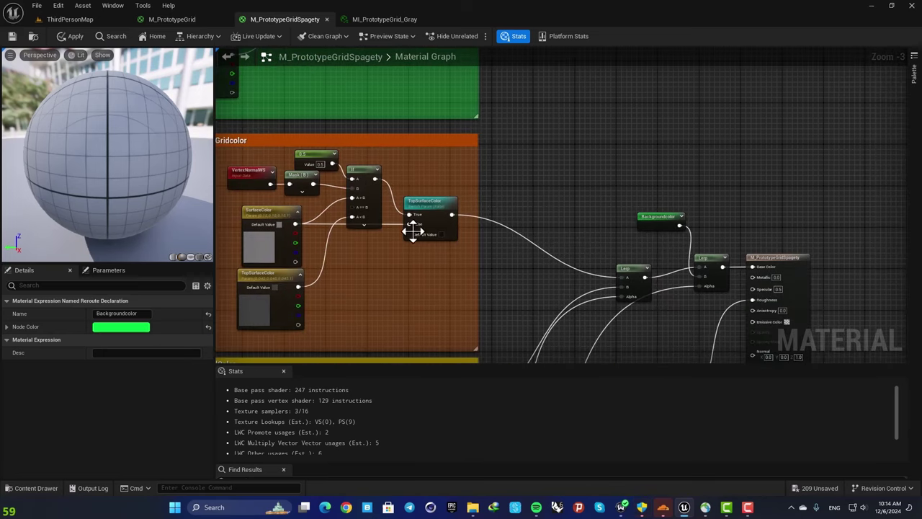
{"action": "scroll", "coordinate": [408, 243], "scroll_direction": "down", "scroll_amount": 3}
{"action": "scroll", "coordinate": [364, 218], "scroll_direction": "up", "scroll_amount": 4}
{"action": "right_click_drag", "start_coordinate": [540, 273], "coordinate": [432, 230]}
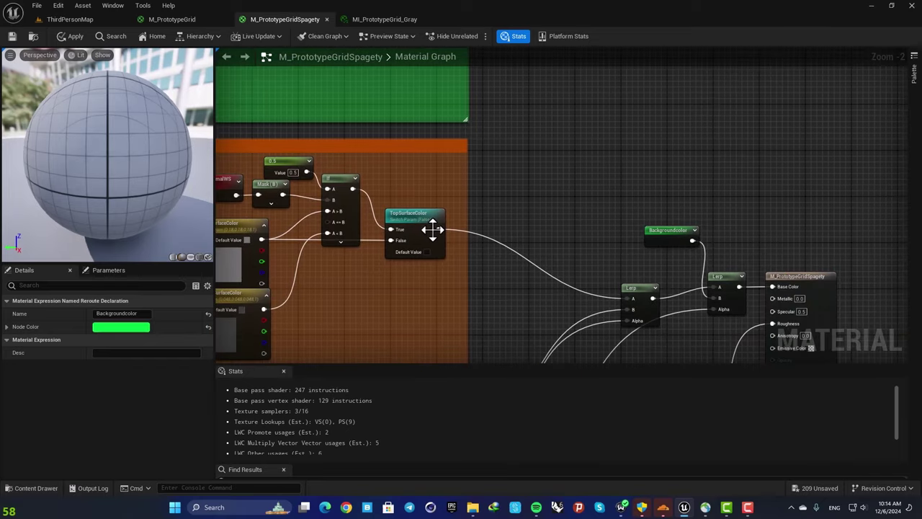
{"action": "left_click_drag", "start_coordinate": [438, 229], "coordinate": [512, 220]}
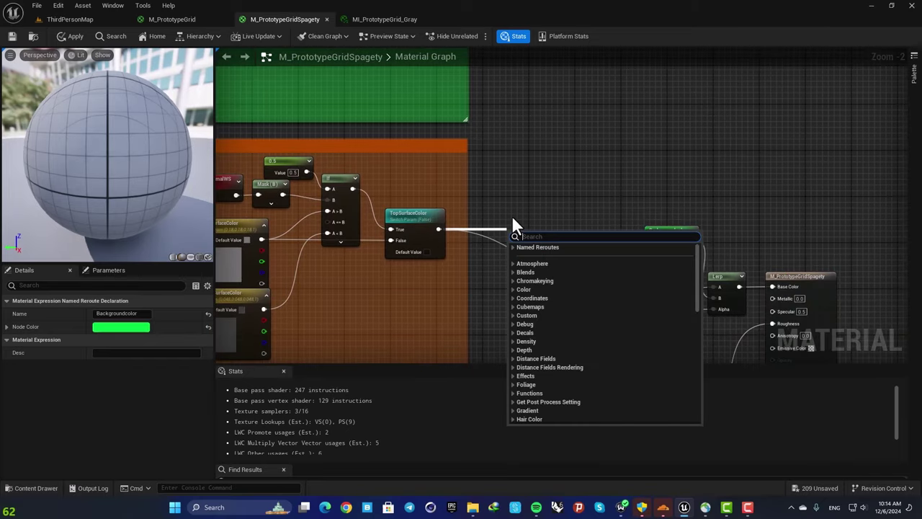
{"action": "type", "text": "rerou"}
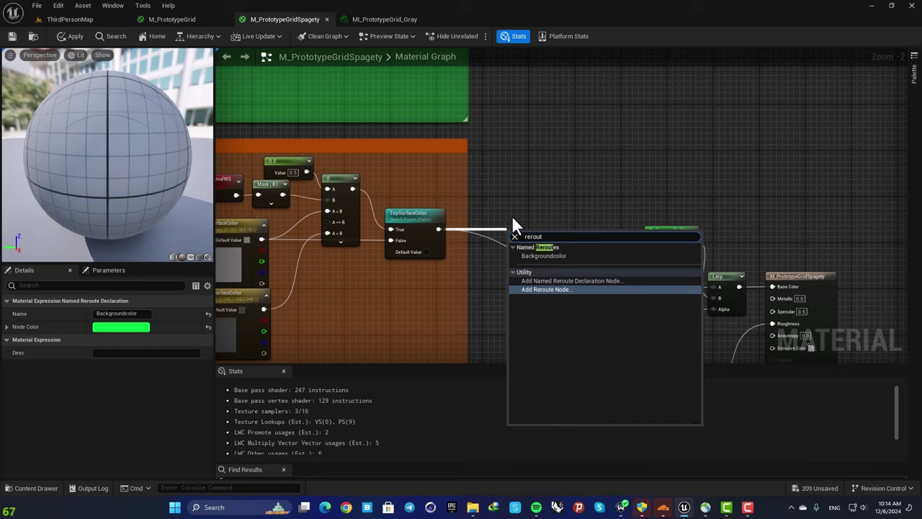
{"action": "type", "text": "t"}
{"action": "left_click", "coordinate": [553, 281]}
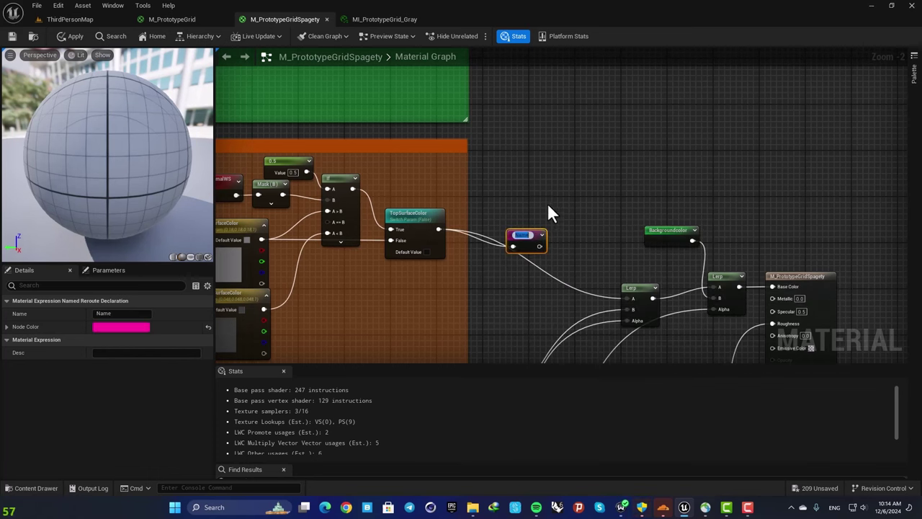
{"action": "right_click_drag", "start_coordinate": [518, 179], "coordinate": [591, 171]}
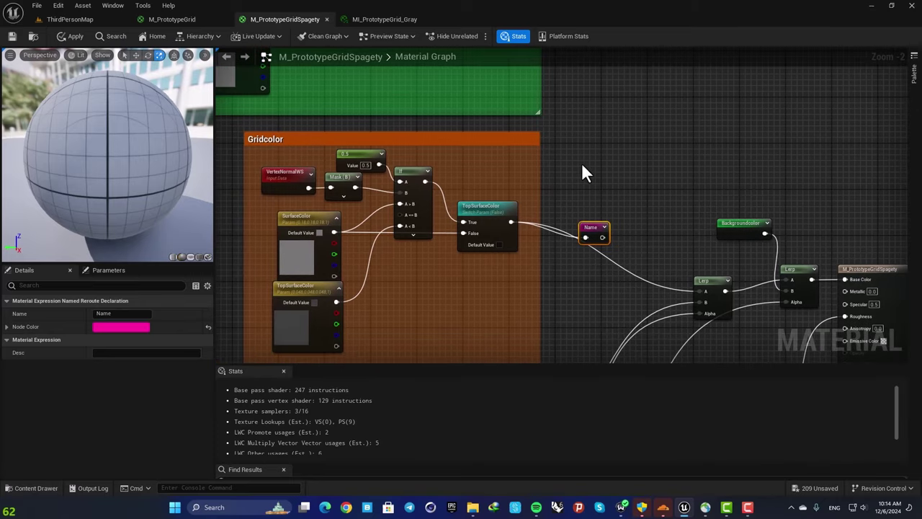
- Name the new reroute declaration beside the orange group Gridcolor
{"action": "left_click", "coordinate": [584, 173]}
{"action": "left_click", "coordinate": [590, 233]}
{"action": "left_click", "coordinate": [98, 312]}
{"action": "type", "text": "Gridcolor"}
{"action": "key", "text": "Return"}
- Set the Gridcolor reroute declaration's node colour to orange and align the node level with the TopSurfaceColor output
{"action": "left_click", "coordinate": [105, 327]}
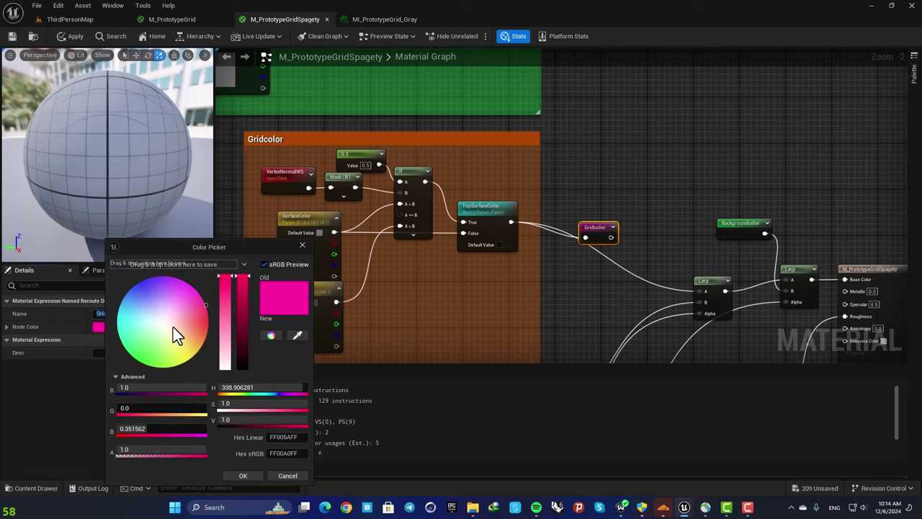
{"action": "left_click_drag", "start_coordinate": [173, 327], "coordinate": [238, 367]}
{"action": "left_click", "coordinate": [243, 476]}
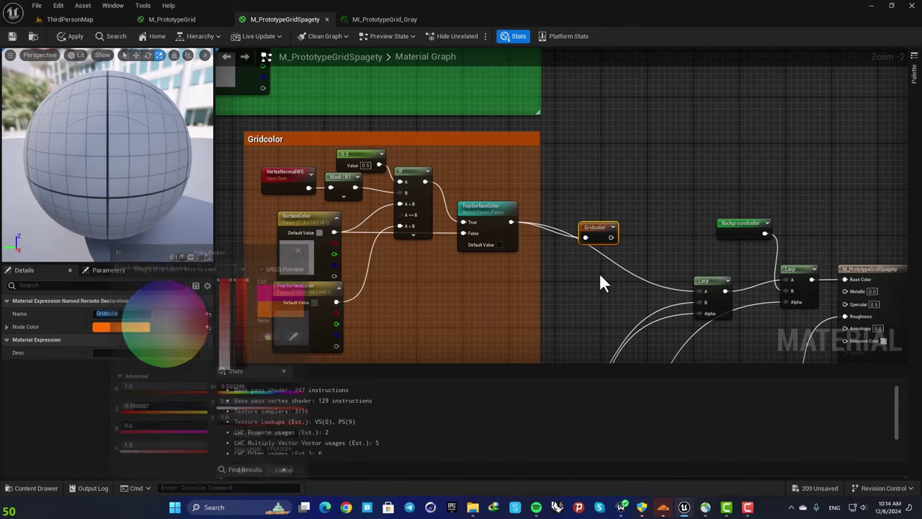
{"action": "right_click_drag", "start_coordinate": [608, 183], "coordinate": [514, 188]}
{"action": "left_click_drag", "start_coordinate": [502, 231], "coordinate": [513, 215]}
- Feed the first Lerp's A input from the Gridcolor named reroute, and move the Gridcolor declaration closer to its comment
{"action": "right_click_drag", "start_coordinate": [582, 213], "coordinate": [513, 166]}
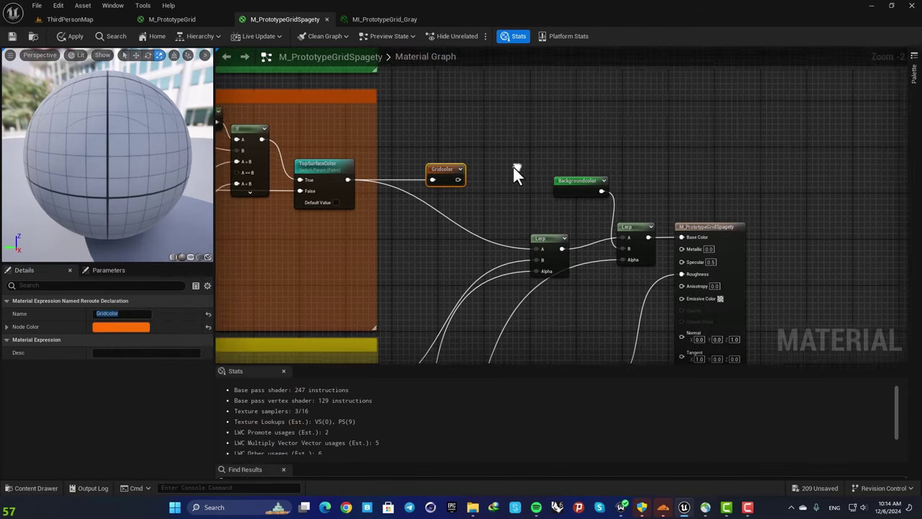
{"action": "scroll", "coordinate": [512, 166], "scroll_direction": "up", "scroll_amount": 2}
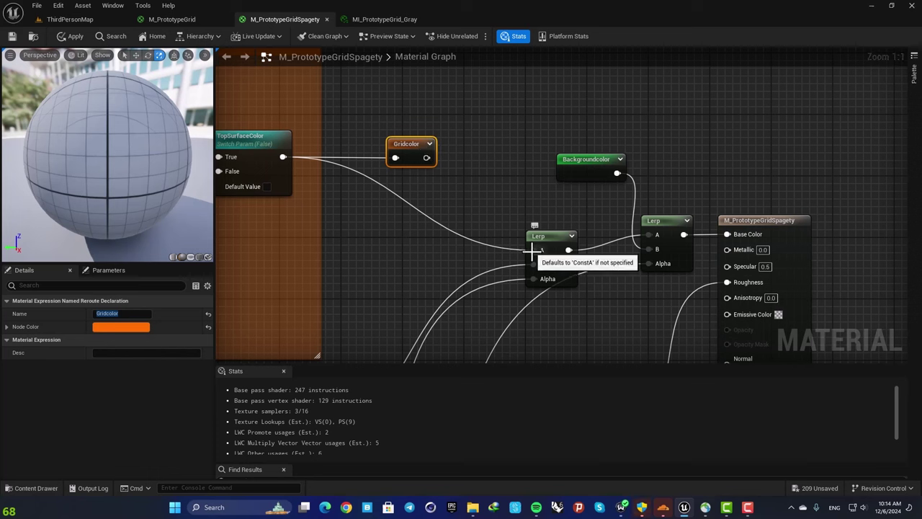
{"action": "left_click", "coordinate": [505, 208]}
{"action": "left_click_drag", "start_coordinate": [530, 248], "coordinate": [502, 220]}
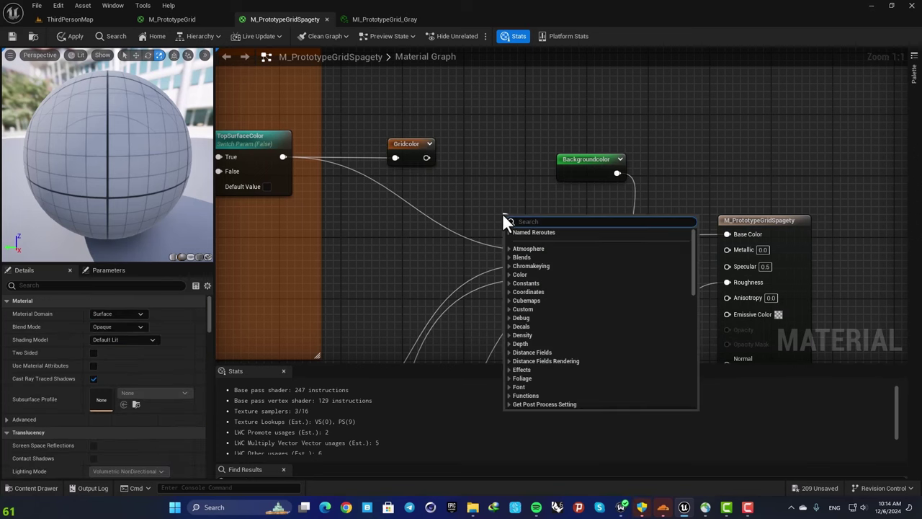
{"action": "type", "text": "grid"}
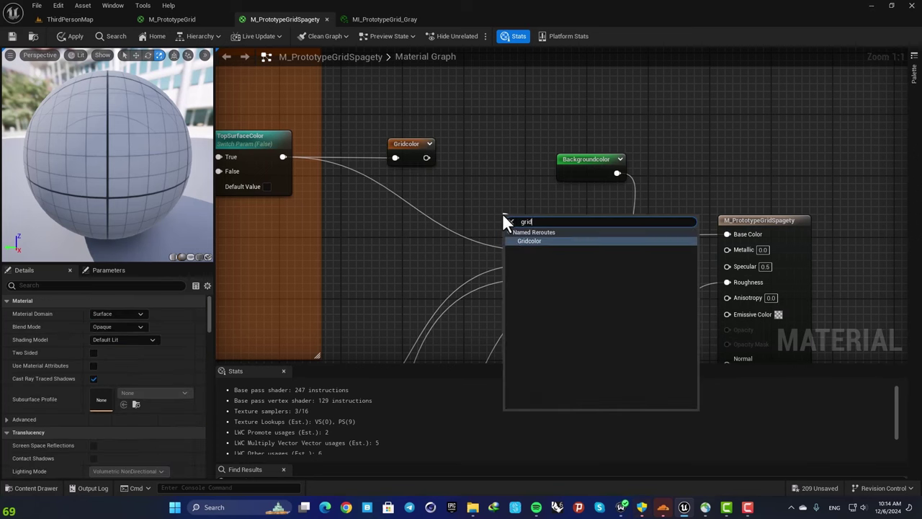
{"action": "key", "text": "Return"}
{"action": "left_click_drag", "start_coordinate": [401, 145], "coordinate": [358, 145]}
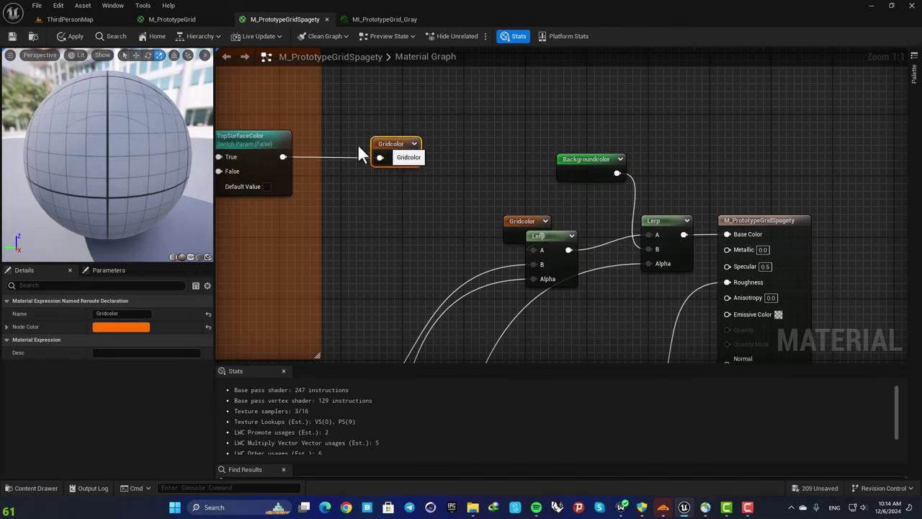
- Move the Gridcolor reroute node that feeds the first Lerp clear of that Lerp, so its wire into input A is readable
{"action": "scroll", "coordinate": [354, 166], "scroll_direction": "down", "scroll_amount": 3}
{"action": "left_click_drag", "start_coordinate": [493, 214], "coordinate": [439, 207]}
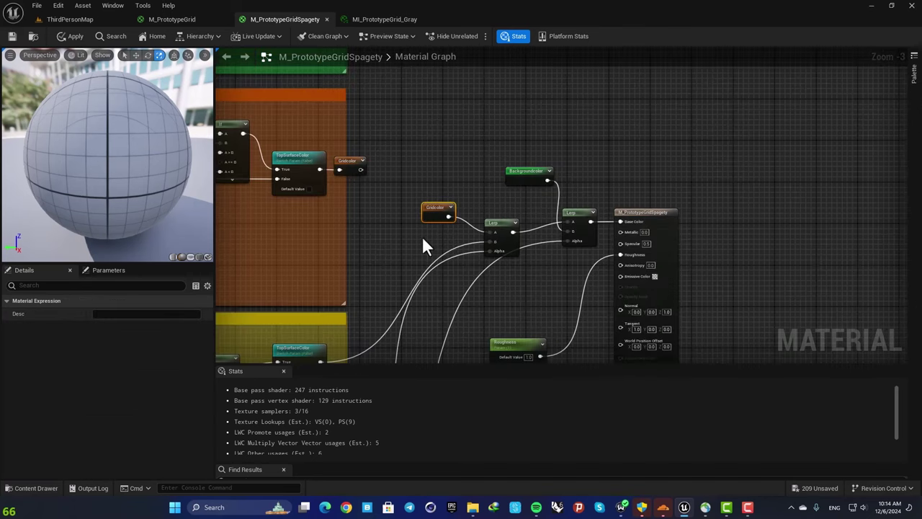
{"action": "scroll", "coordinate": [422, 245], "scroll_direction": "down", "scroll_amount": 1}
{"action": "right_click_drag", "start_coordinate": [422, 245], "coordinate": [507, 128]}
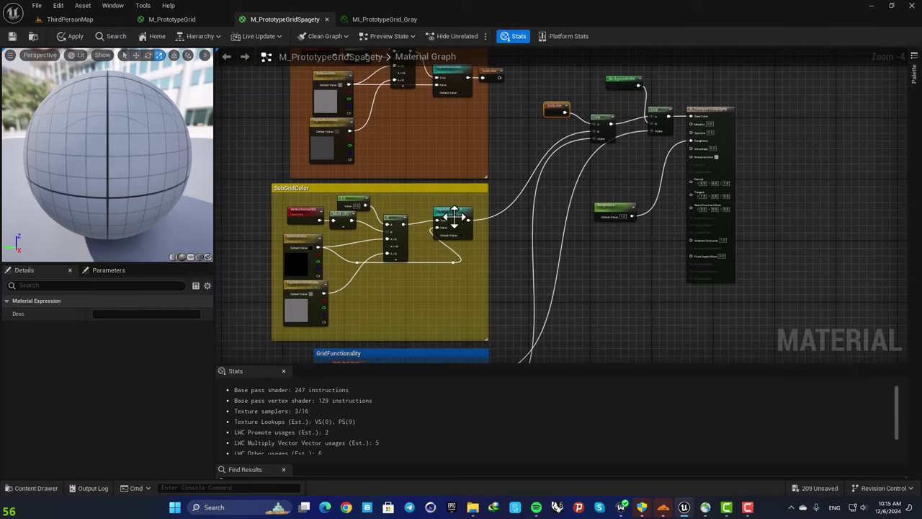
- Switch to the M_PrototypeGrid material and examine how its result node group combines the named reroutes and how its coloured comment groups are laid out
{"action": "left_click", "coordinate": [201, 19]}
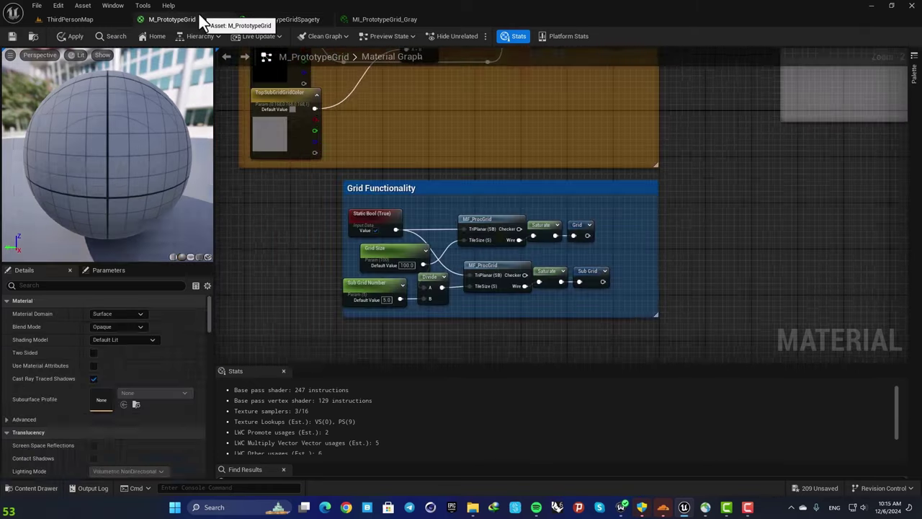
{"action": "scroll", "coordinate": [540, 134], "scroll_direction": "down", "scroll_amount": 6}
{"action": "scroll", "coordinate": [533, 184], "scroll_direction": "up", "scroll_amount": 5}
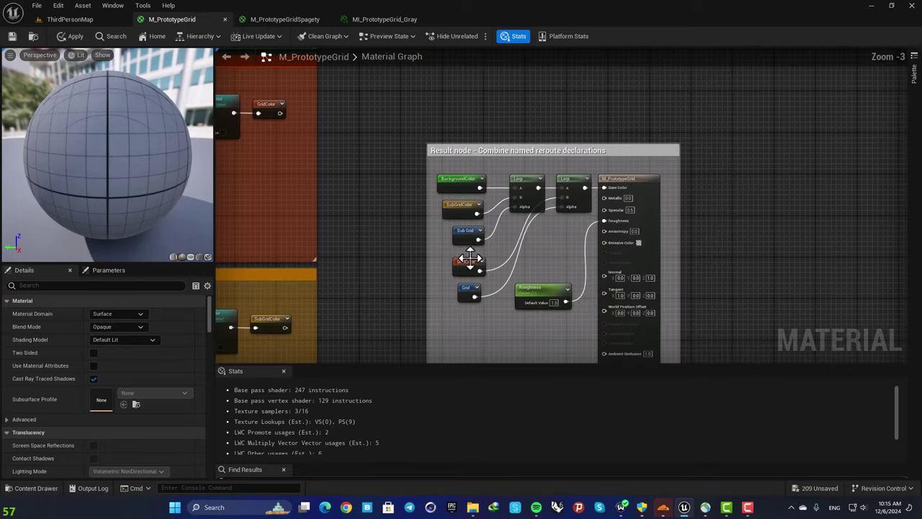
{"action": "scroll", "coordinate": [510, 241], "scroll_direction": "down", "scroll_amount": 1}
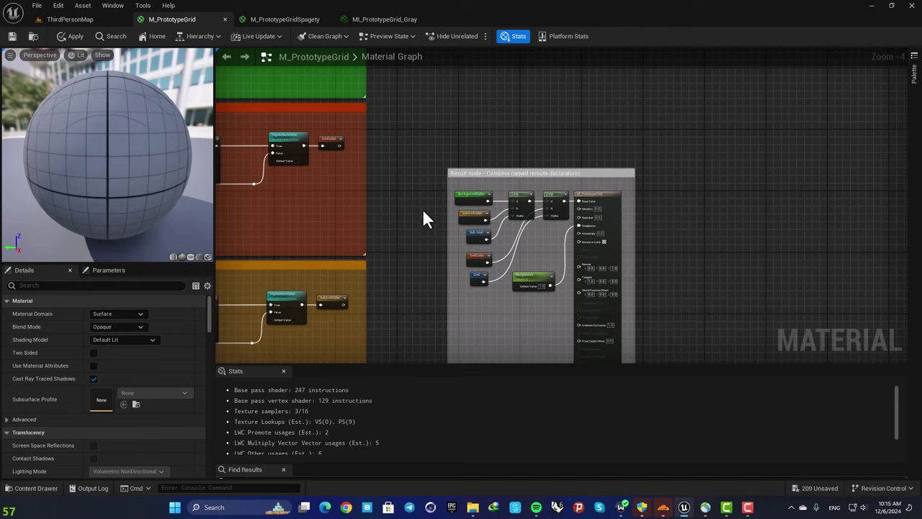
{"action": "scroll", "coordinate": [422, 201], "scroll_direction": "down", "scroll_amount": 2}
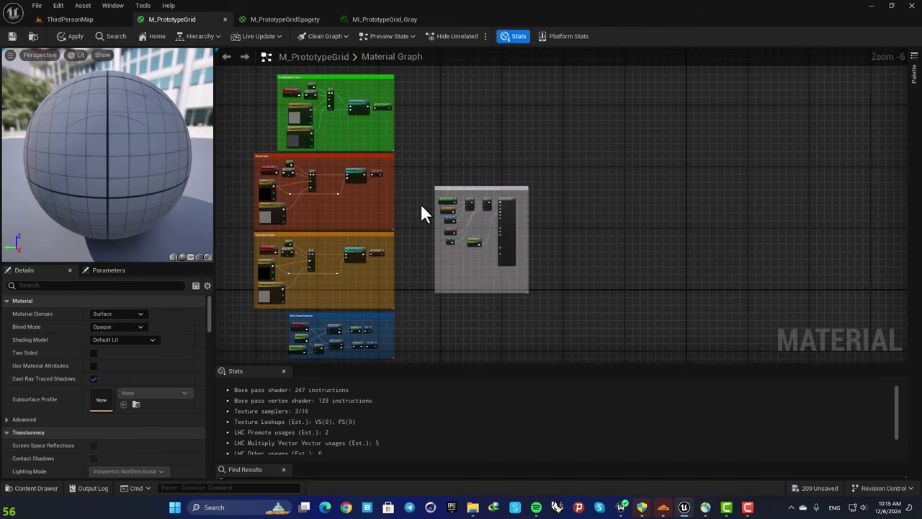